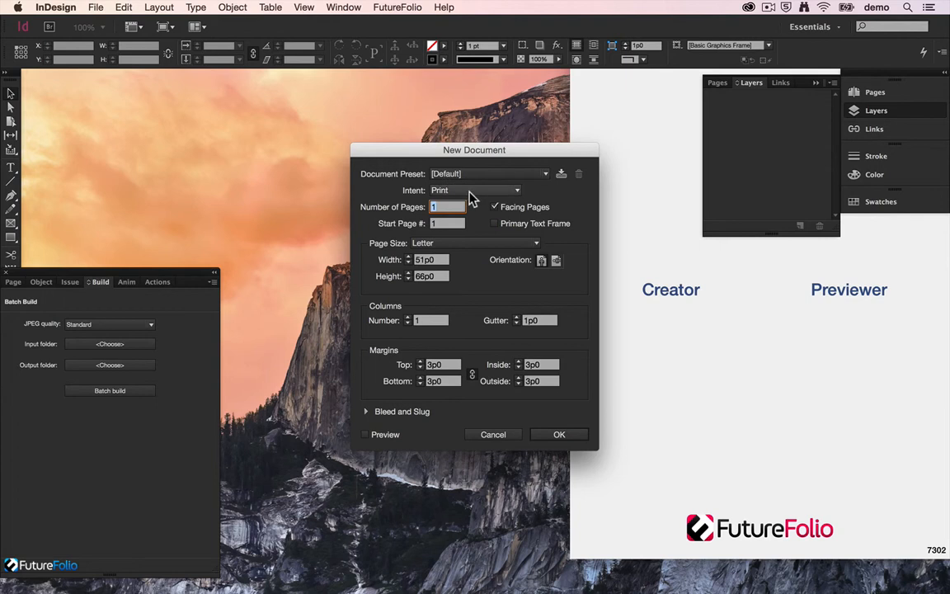
Step: Create a new one-page document with the Digital Publishing intent, iPad page size and portrait orientation
click(471, 229)
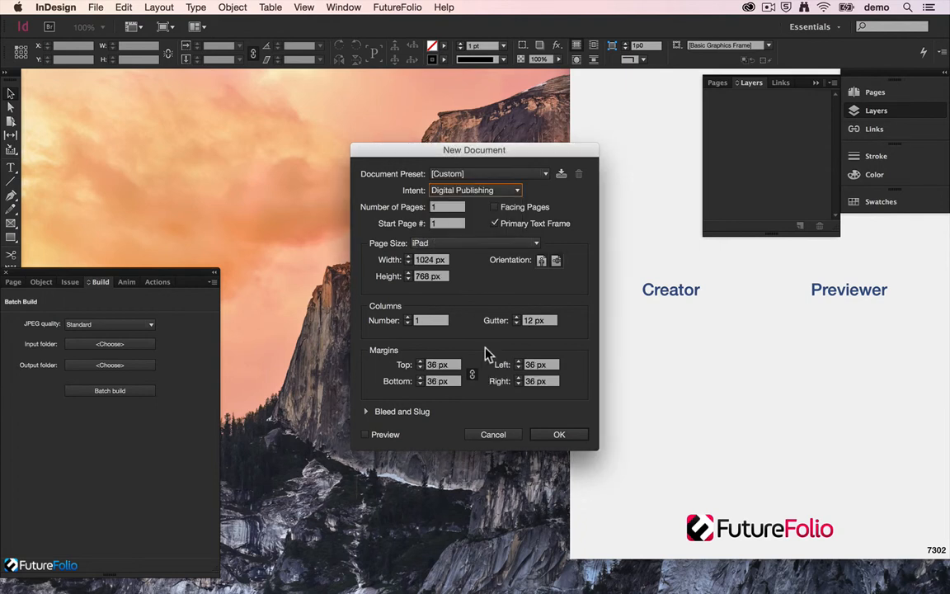
click(541, 261)
click(559, 436)
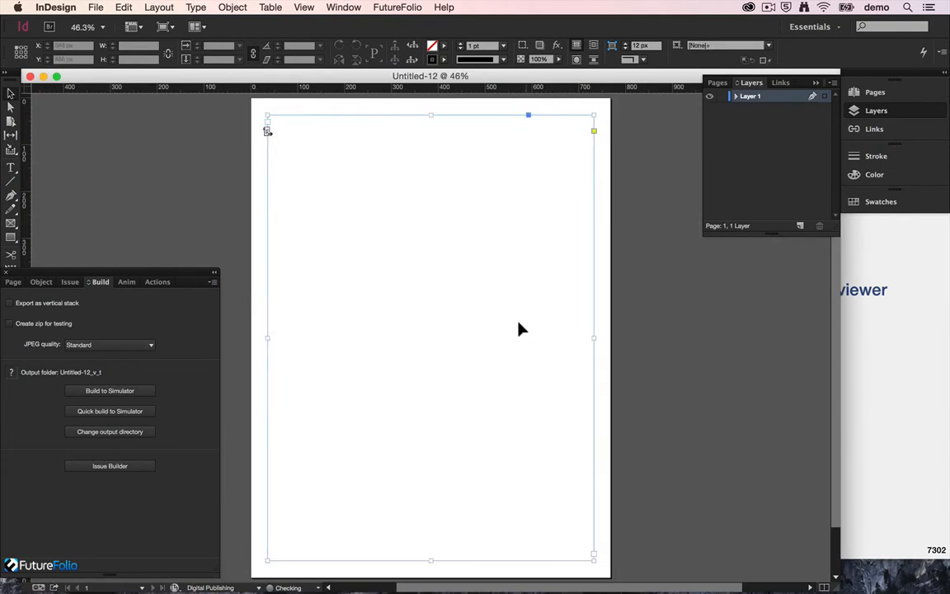
Step: Place A.jpg from the Assets folder on the page at about 696 px wide, spanning the margins
key(super+d)
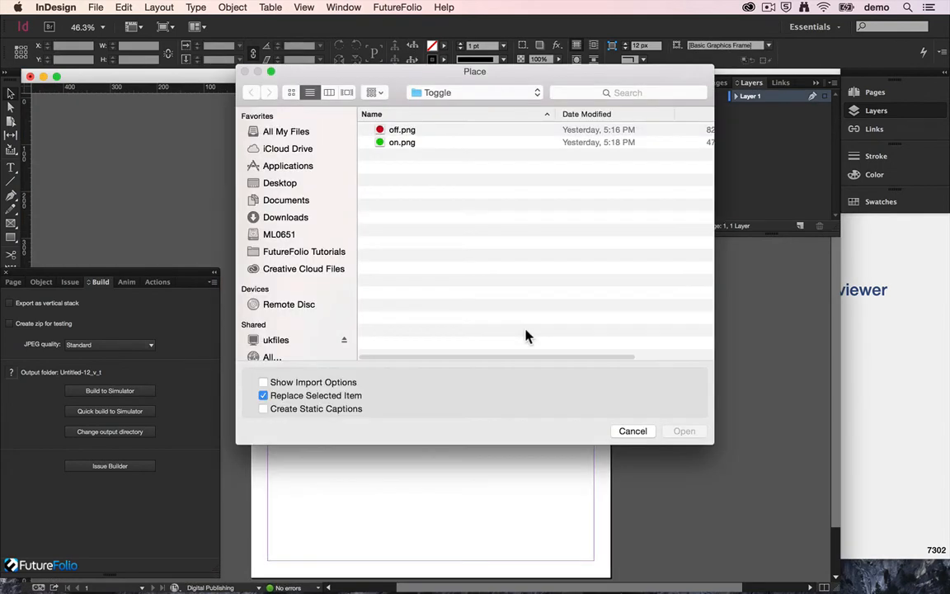
key(super+Up)
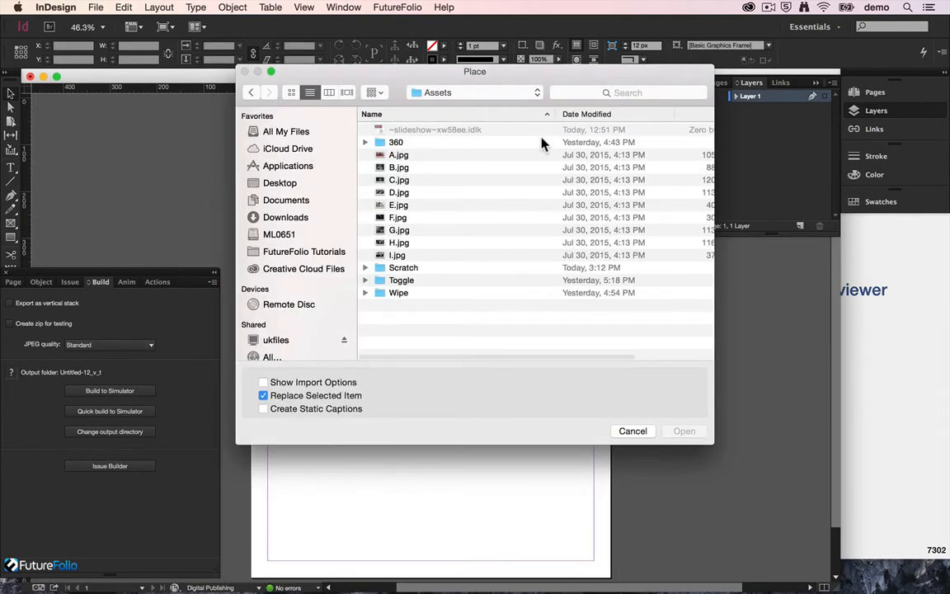
double_click(456, 155)
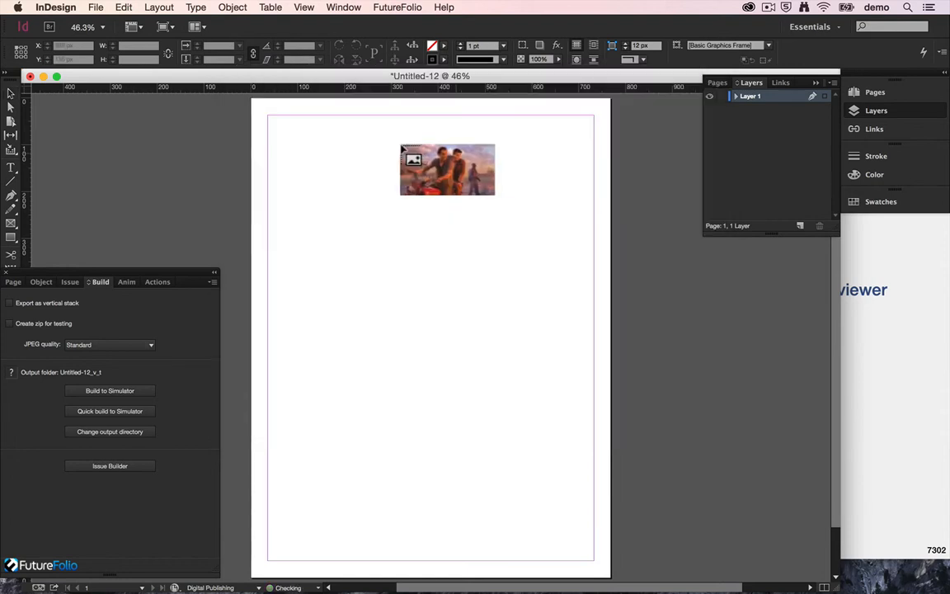
drag(237, 198, 568, 452)
Step: Add F.jpg, G.jpg, H.jpg and I.jpg from the Assets folder to the placed image's slideshow
click(44, 282)
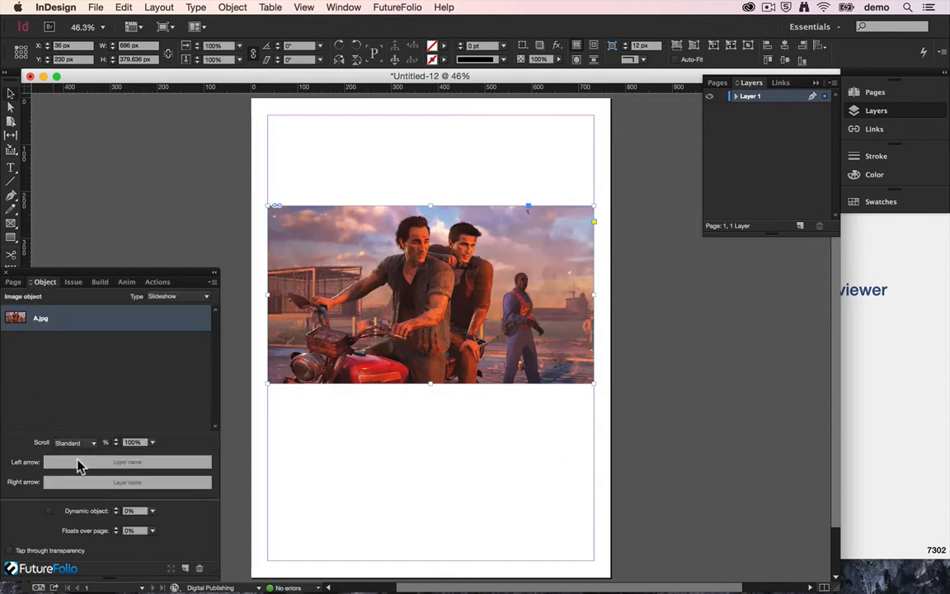
click(185, 568)
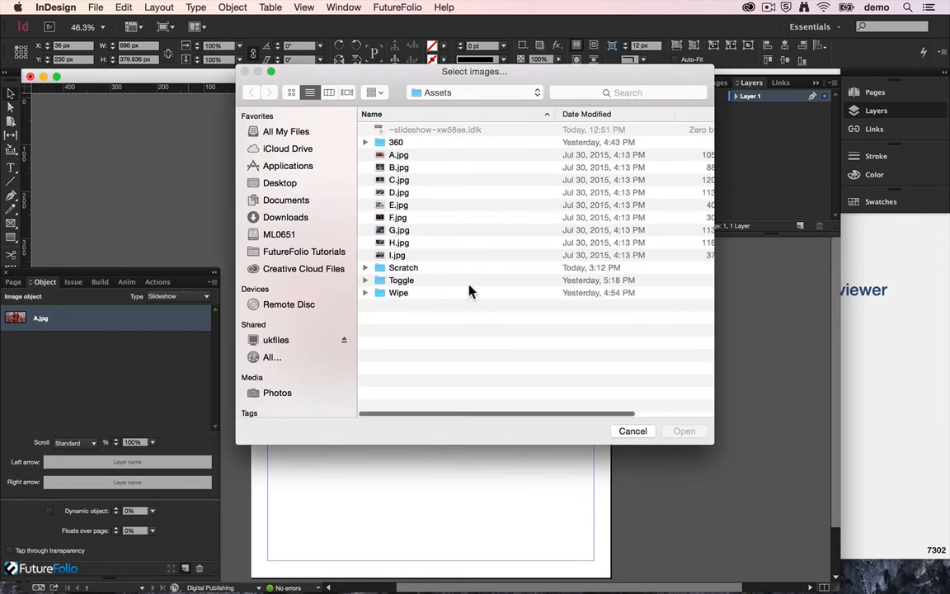
click(398, 217)
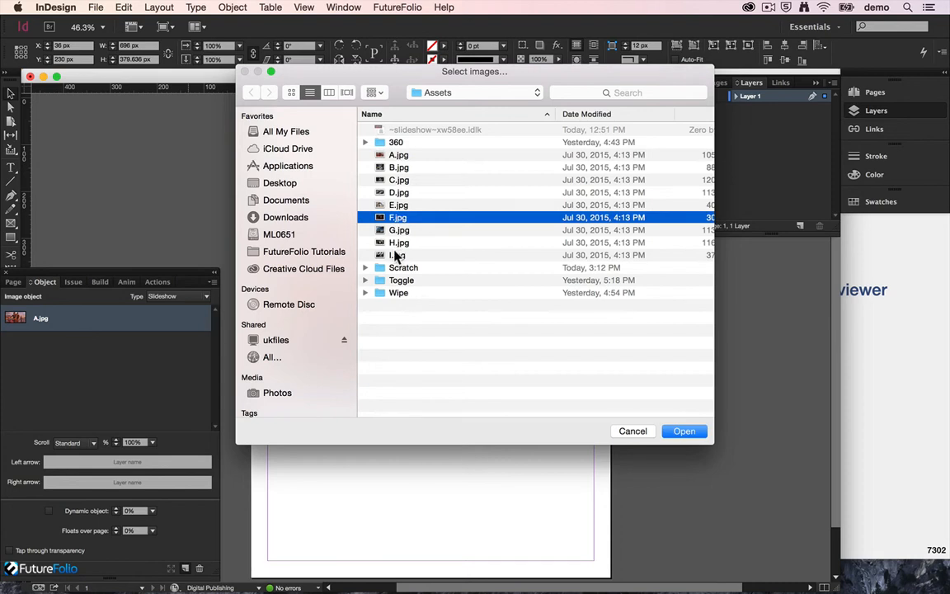
click(396, 255)
shift+click(396, 218)
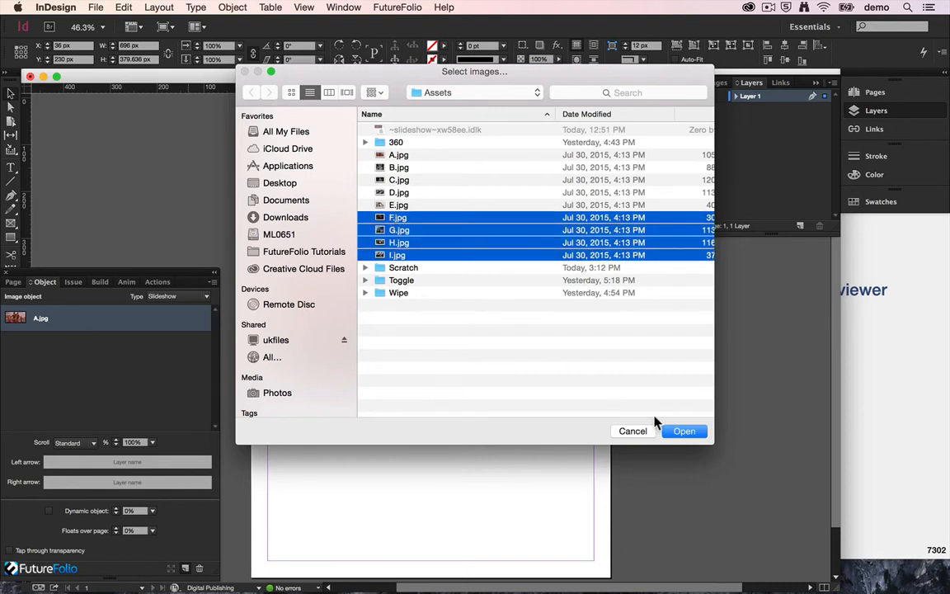
click(684, 431)
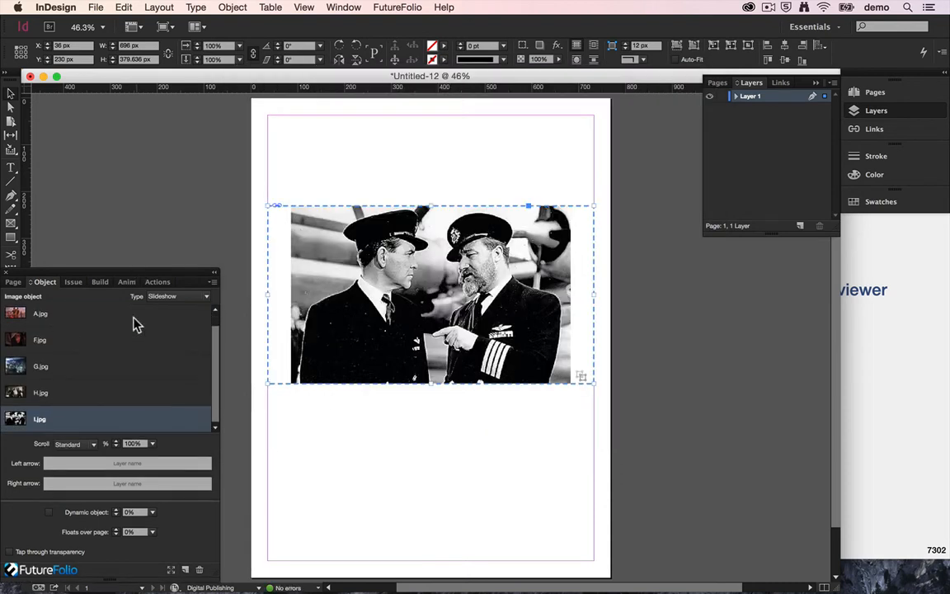
Step: Show A.jpg as the slideshow's current image and move the slideshow up the page to Y 62 px
click(95, 318)
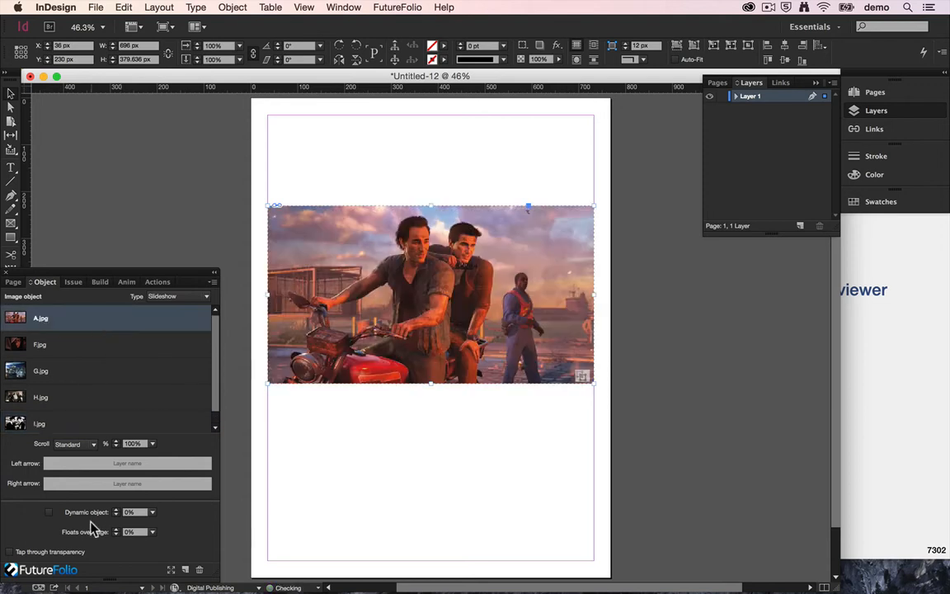
drag(413, 237, 412, 158)
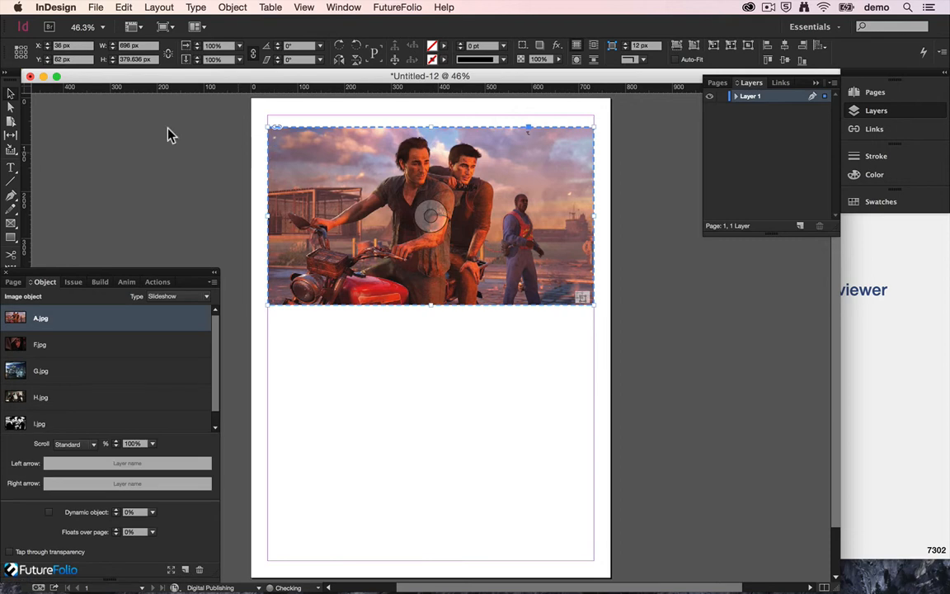
Step: Draw a text frame about 696 by 38 px just below the slideshow and set its font size to 36 pt
click(10, 168)
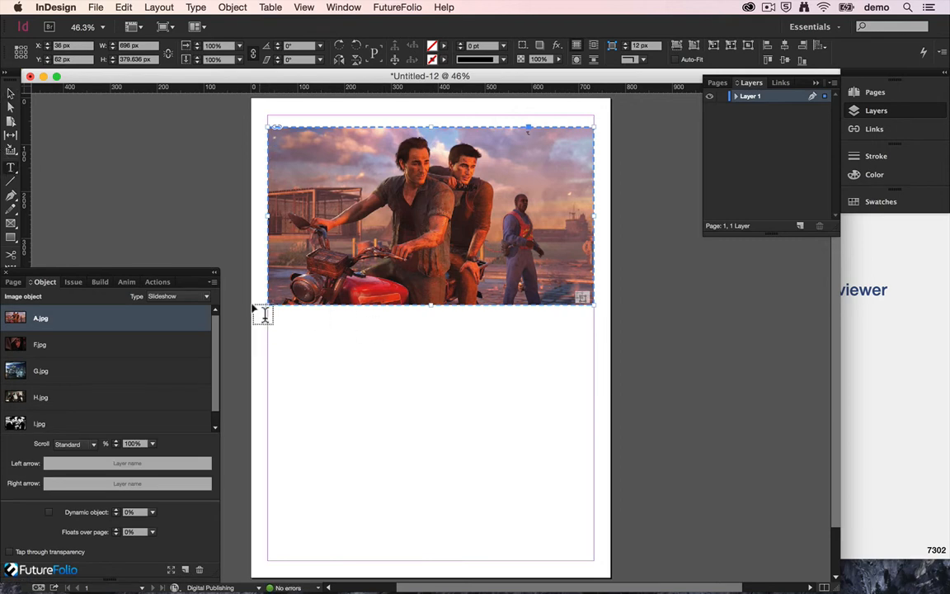
drag(260, 311, 557, 330)
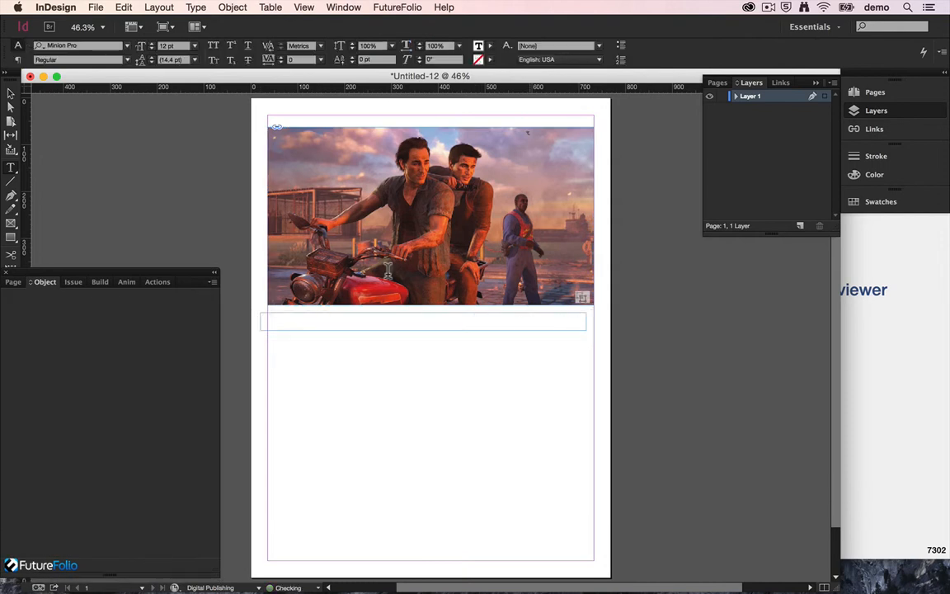
click(194, 46)
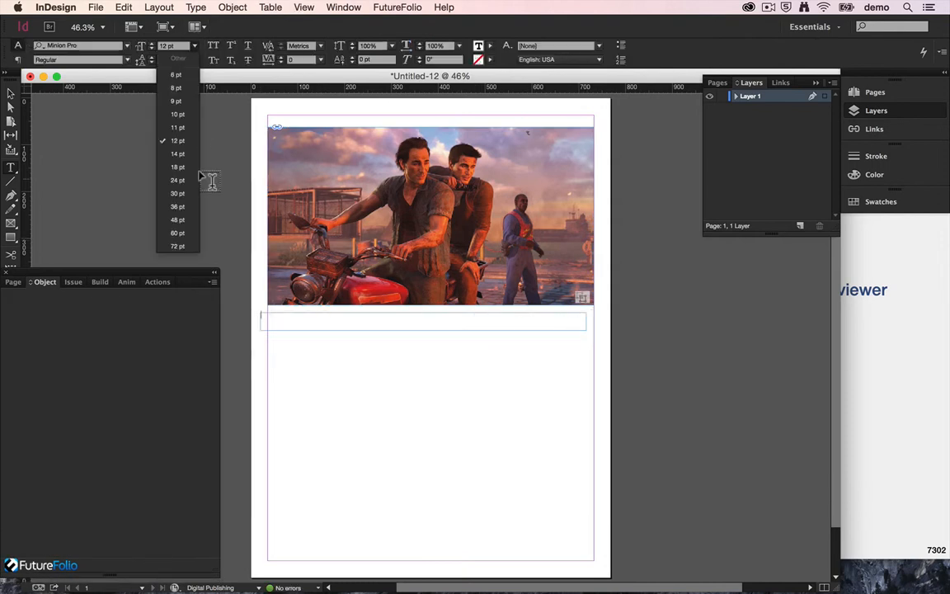
click(182, 206)
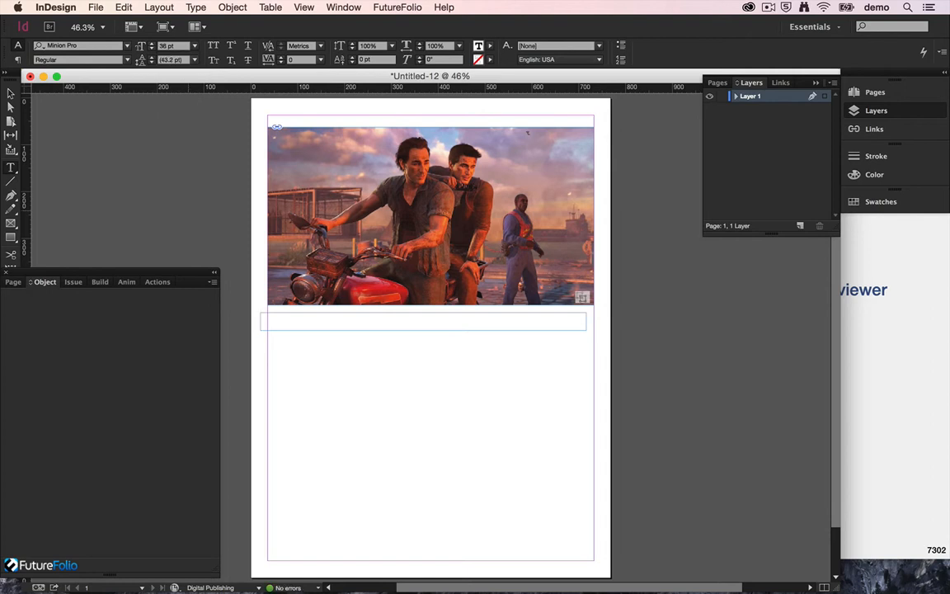
Step: Enter the caption "Here’s a caption for our image" in the text frame
text(HERE)
key(BackSpace)
key(BackSpace)
key(BackSpace)
text(ere’s a captio)
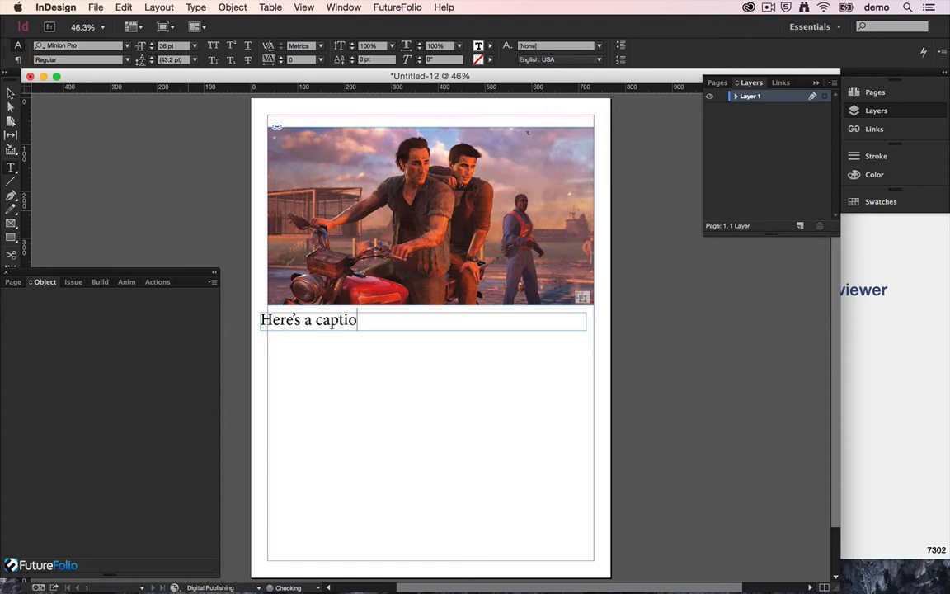
text('s a caption for our image)
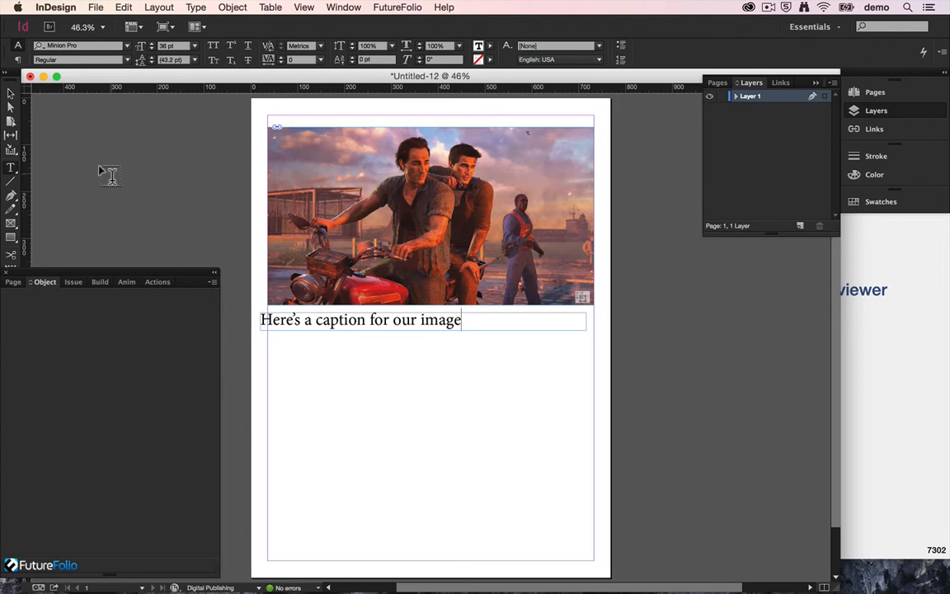
Step: Resize the caption frame so its left edge meets the page margin, and stack three copies of it directly below
click(11, 95)
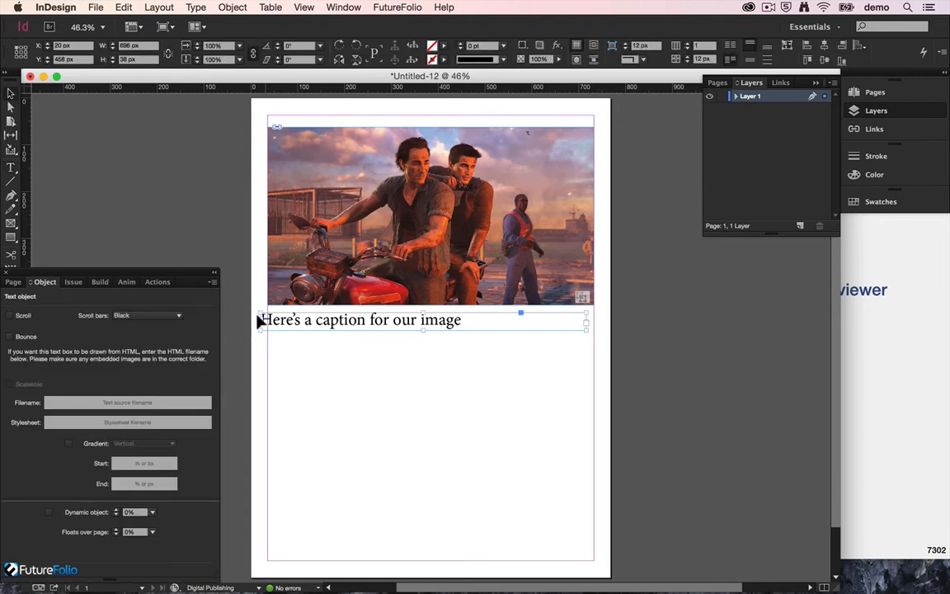
drag(261, 322, 268, 322)
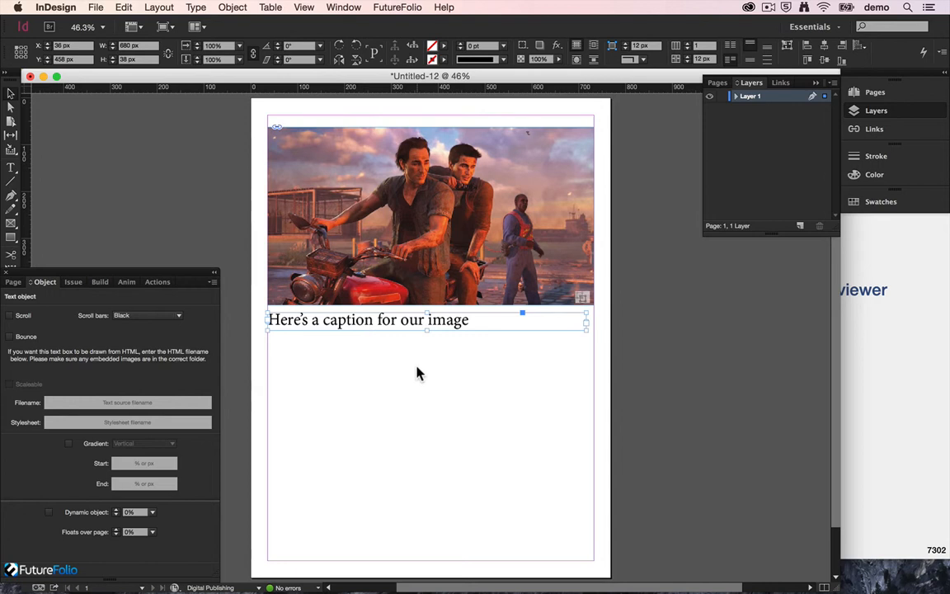
double_click(438, 326)
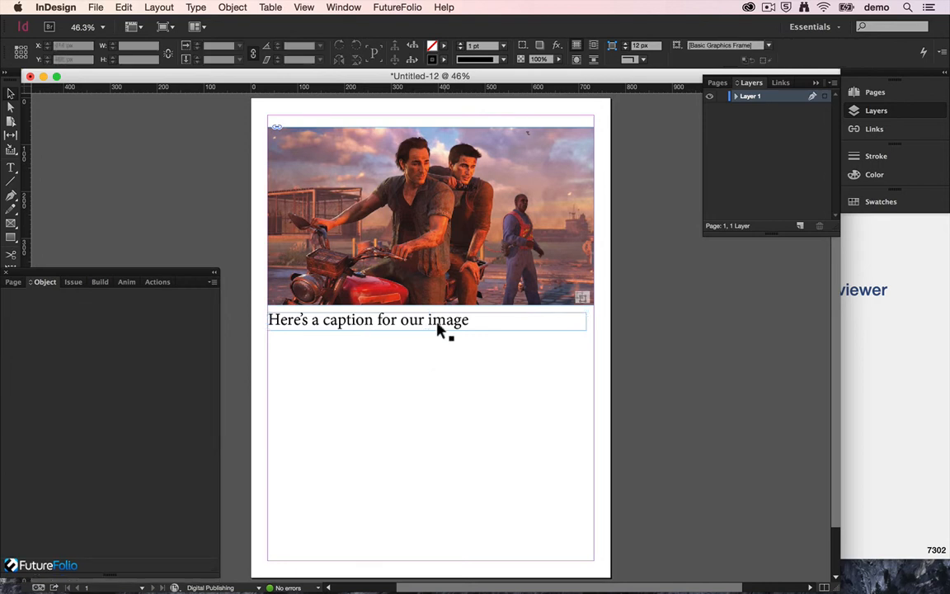
key(Escape)
drag(438, 327, 439, 380)
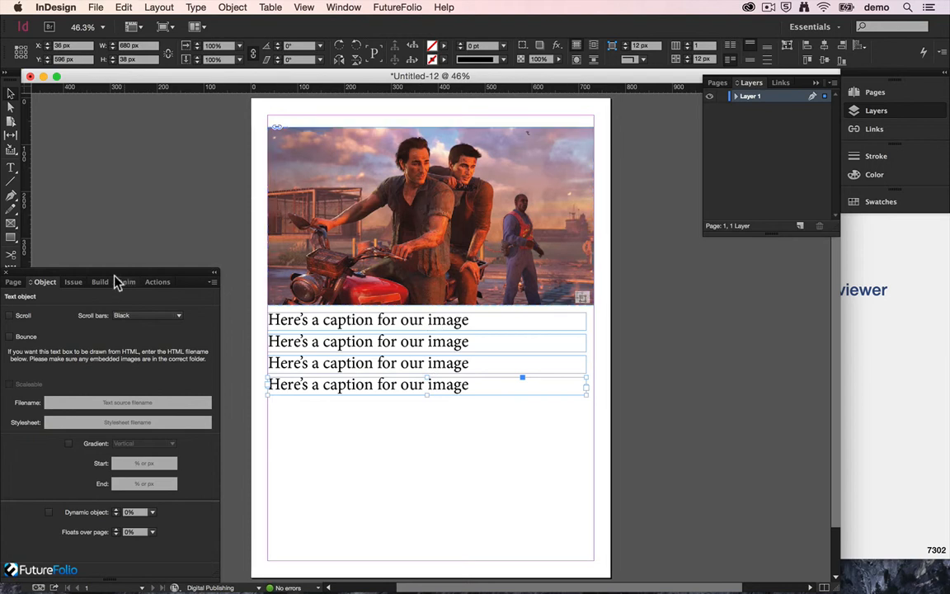
Step: Save the document as Captions in the Documents folder
key(super+s)
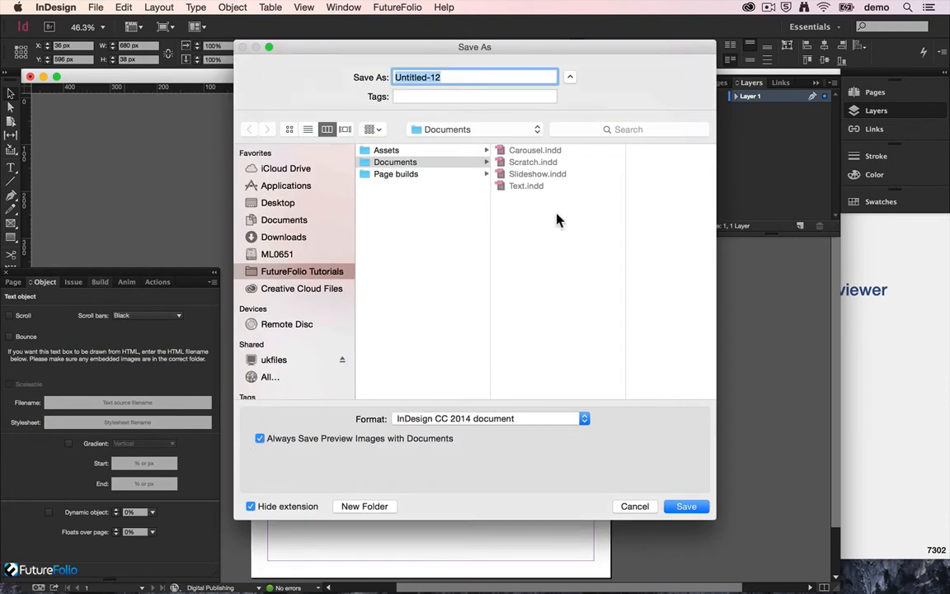
text(Car)
key(Return)
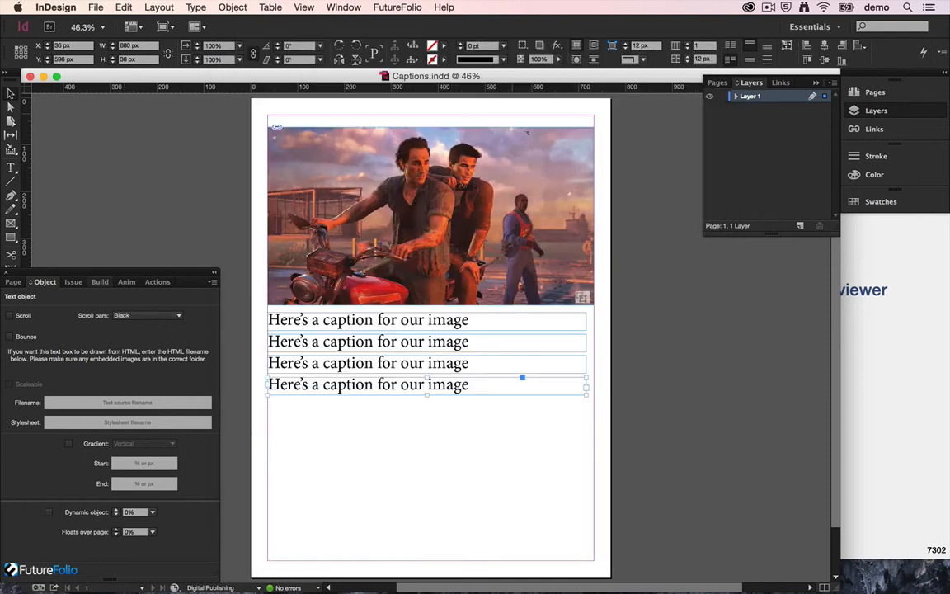
Step: Build the page to the simulator and open the Captions_v_t issue in the iOS Simulator's InDesign Previewer
click(100, 282)
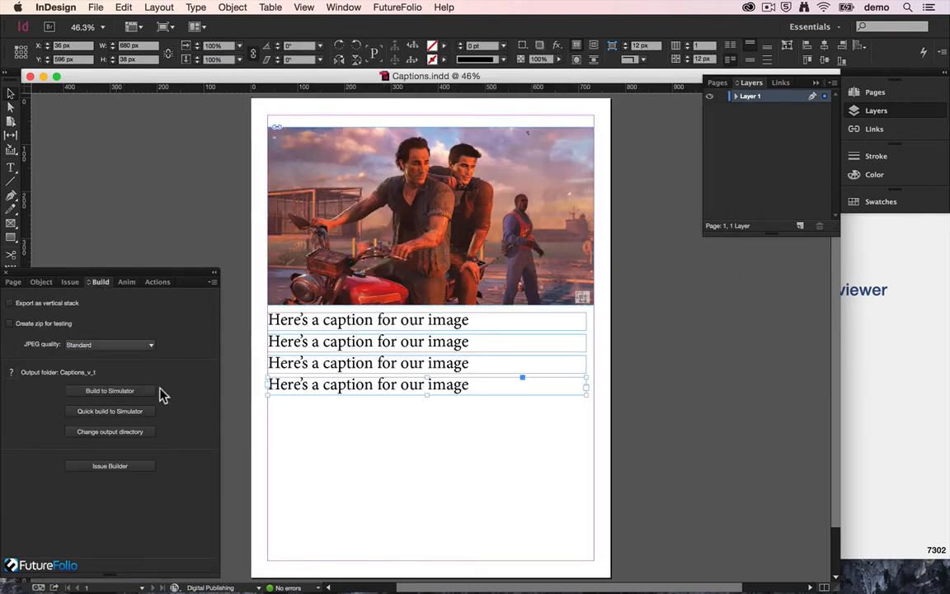
click(142, 392)
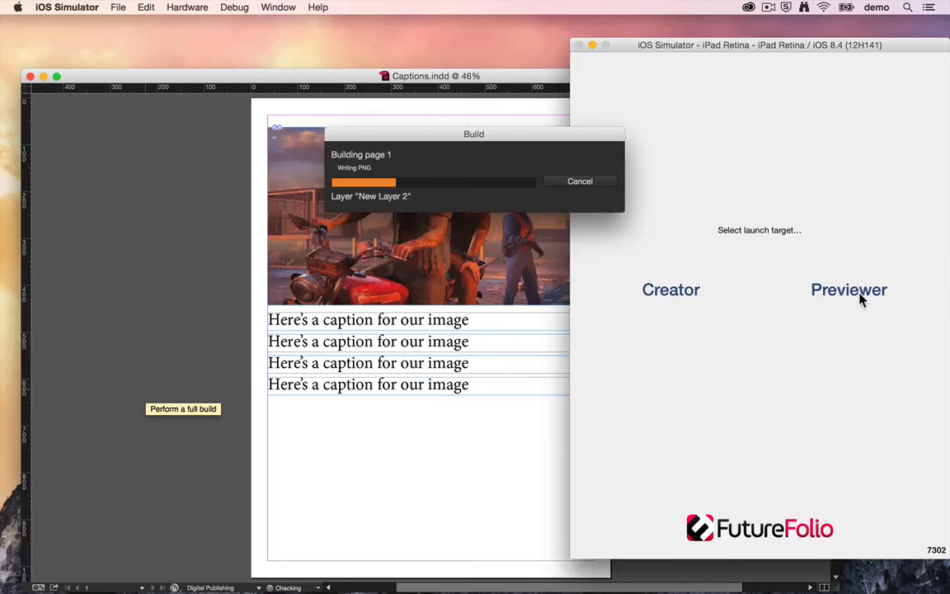
click(859, 299)
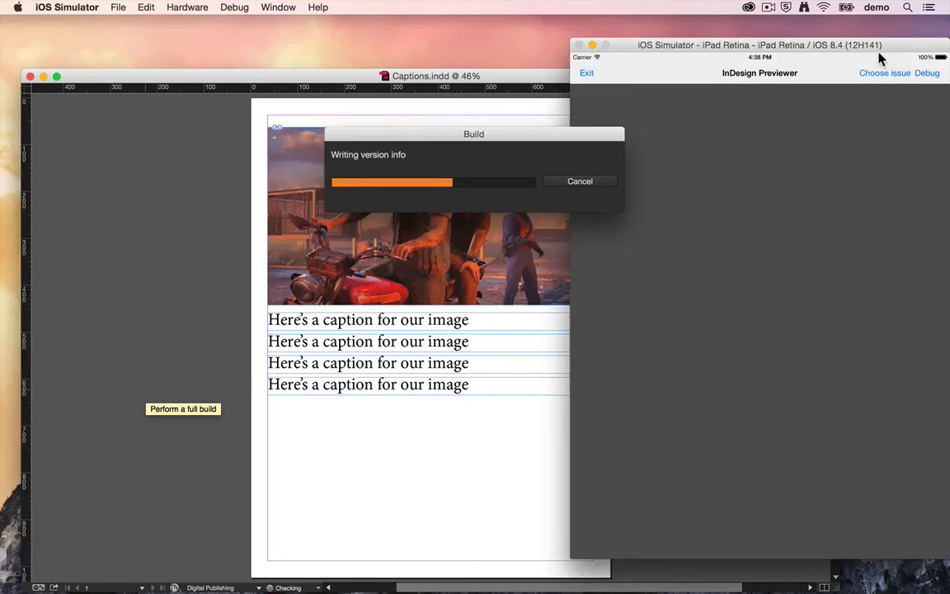
click(897, 73)
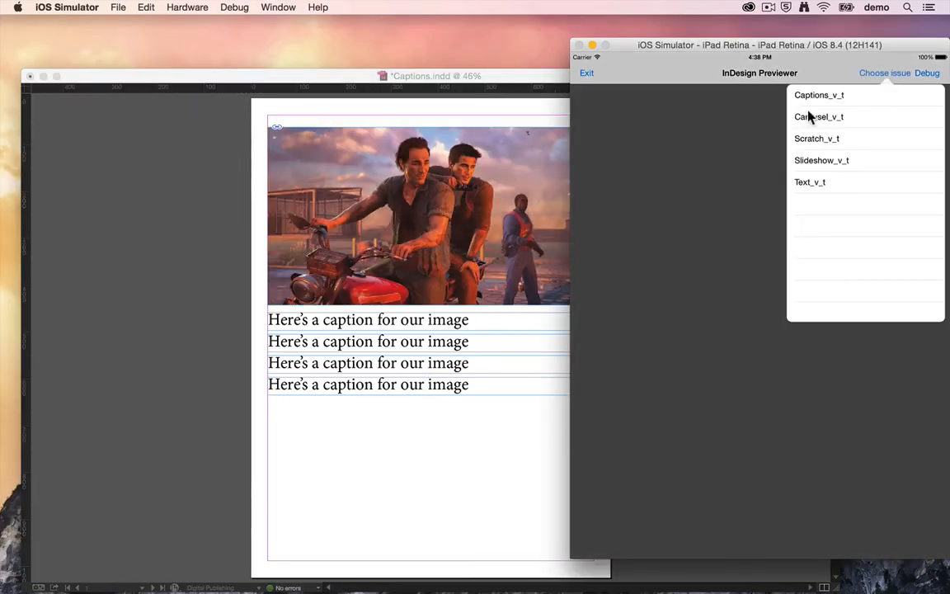
click(833, 96)
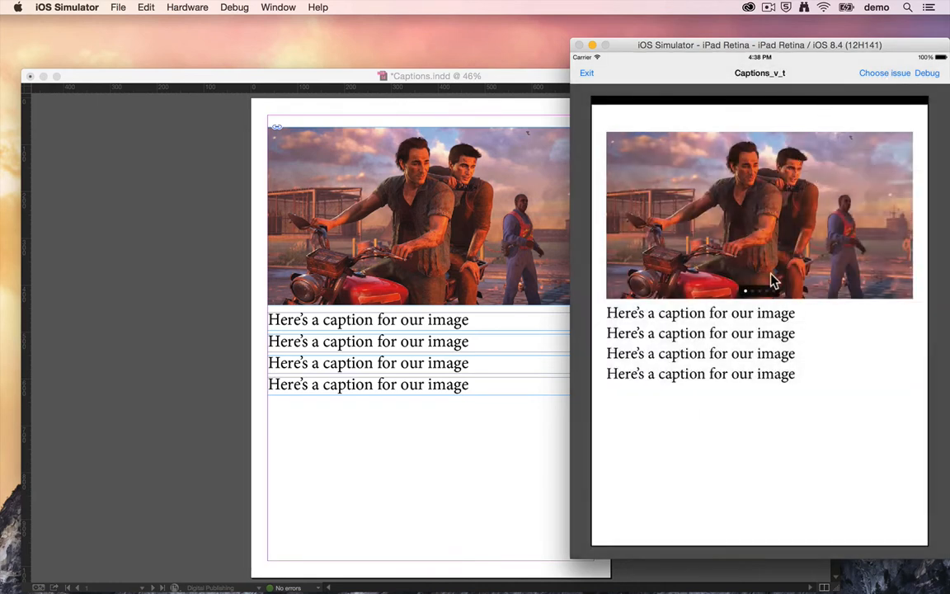
Step: Swipe forward and back through the slideshow in the preview to examine how its images change above the captions
drag(775, 278, 709, 277)
drag(817, 259, 851, 245)
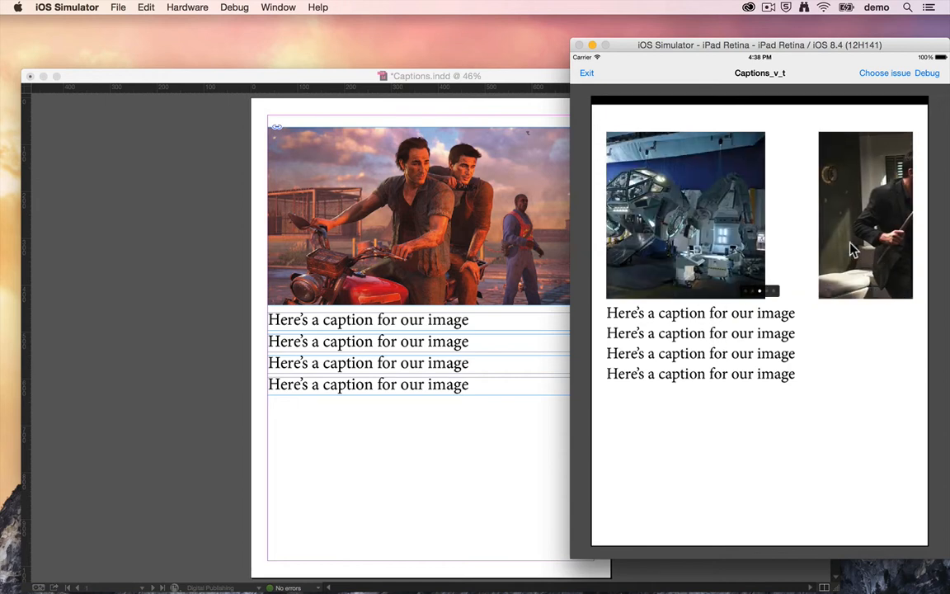
drag(717, 266, 833, 280)
drag(726, 272, 832, 273)
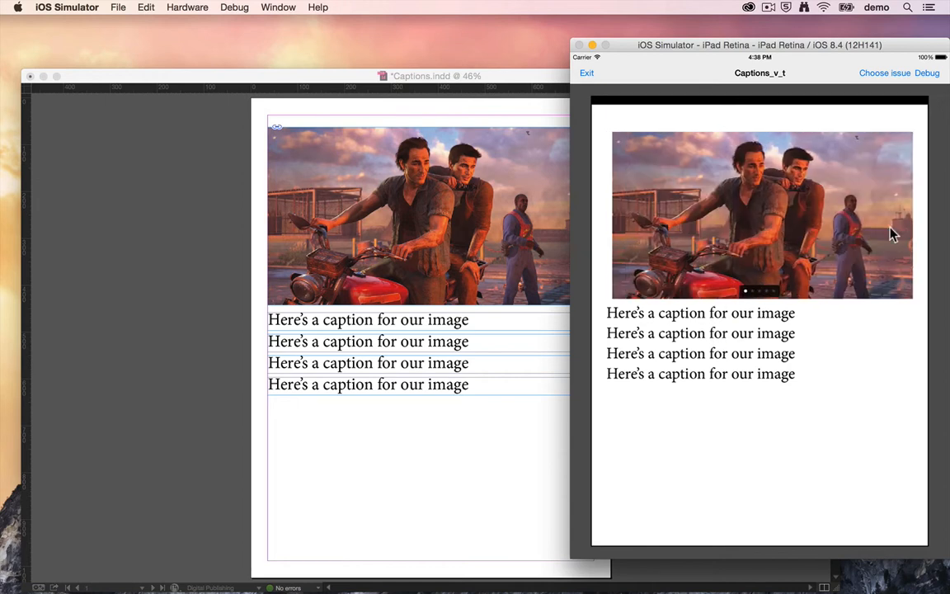
Step: Switch back to InDesign and duplicate the lowest caption frame once directly beneath itself
click(244, 291)
click(303, 387)
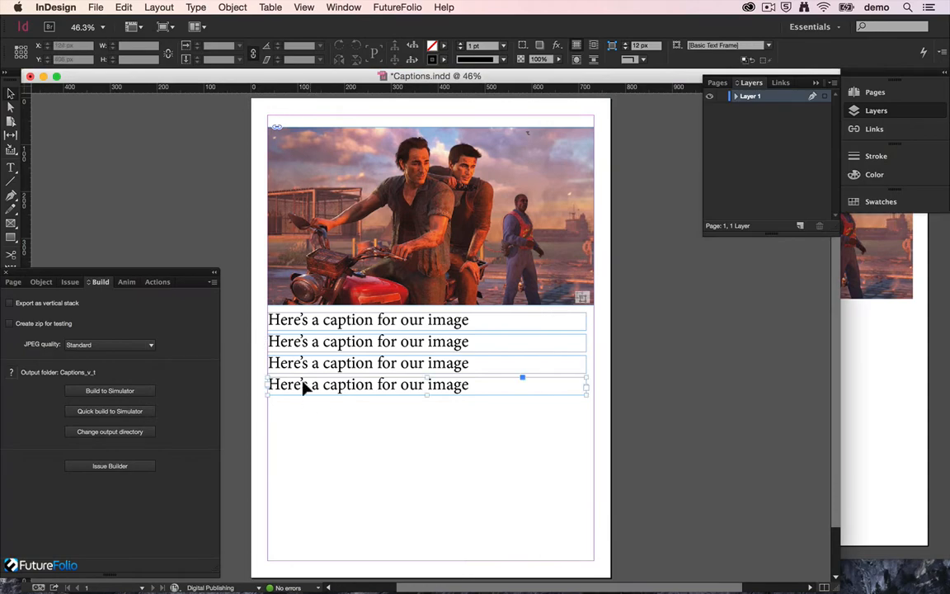
drag(303, 387, 303, 409)
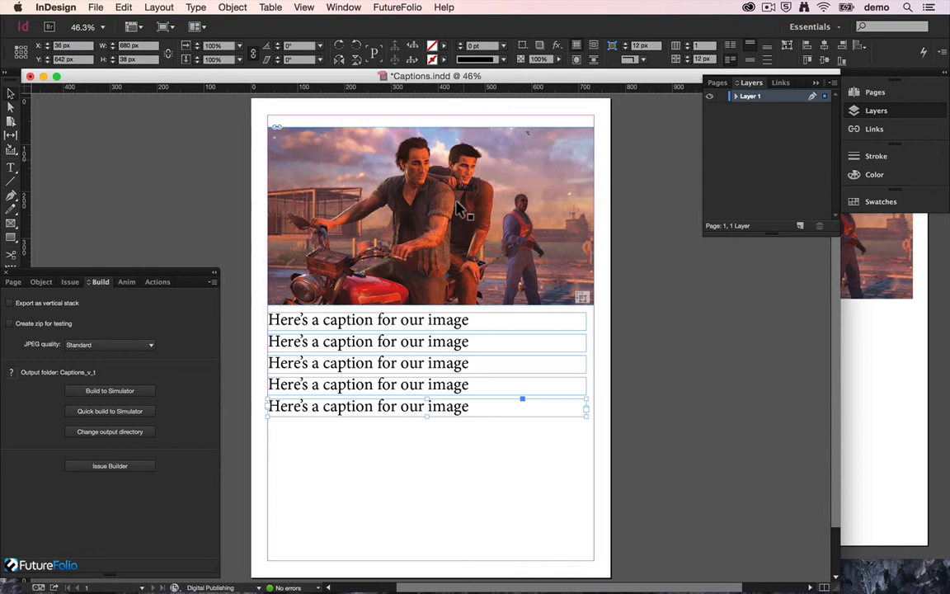
Step: Expand Layer 1 and rename the slideshow's Multi-state 1 object as slide
click(388, 194)
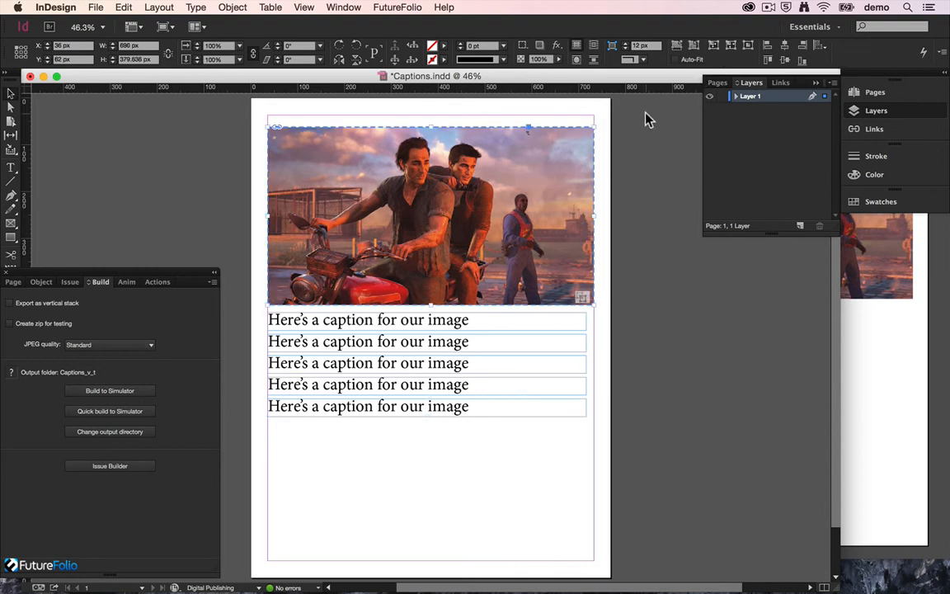
click(733, 97)
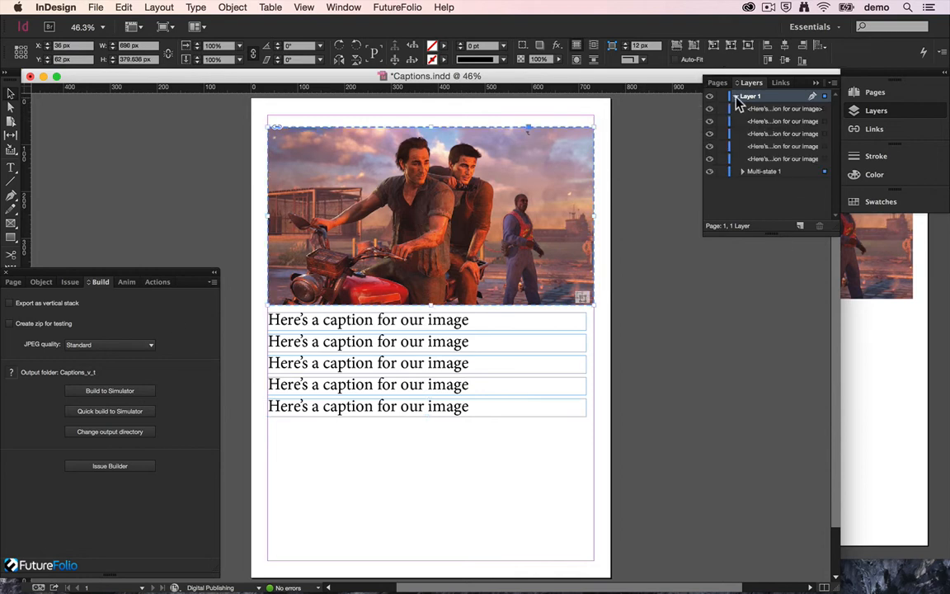
click(757, 171)
click(758, 171)
text(c)
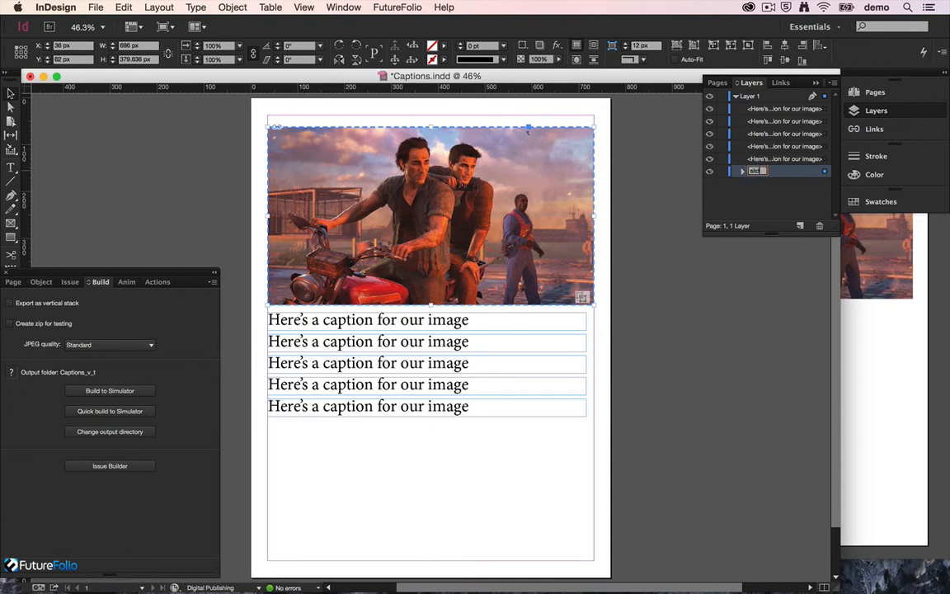
key(Return)
Step: Rename the first caption frame directly beneath the slideshow as slide-1
click(403, 313)
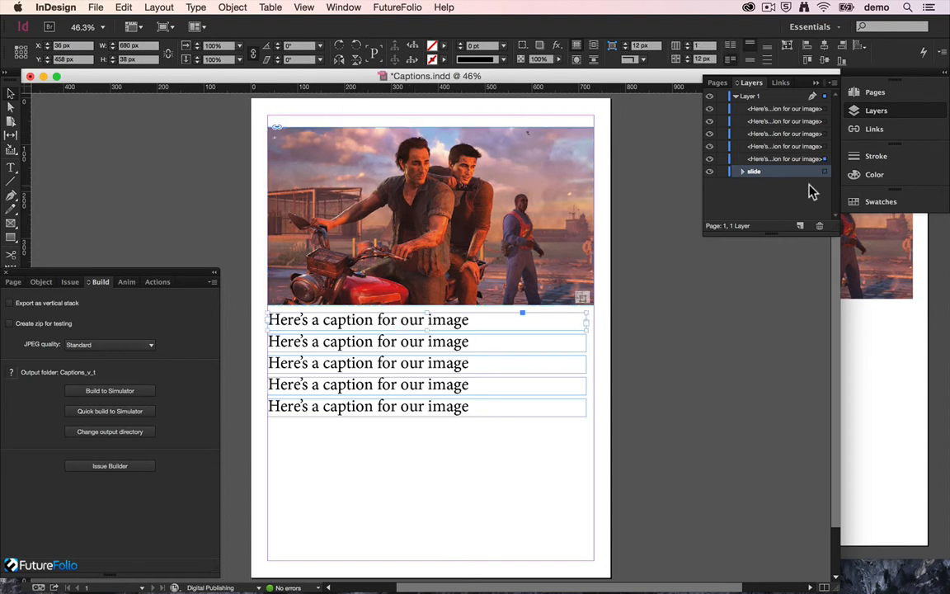
click(790, 159)
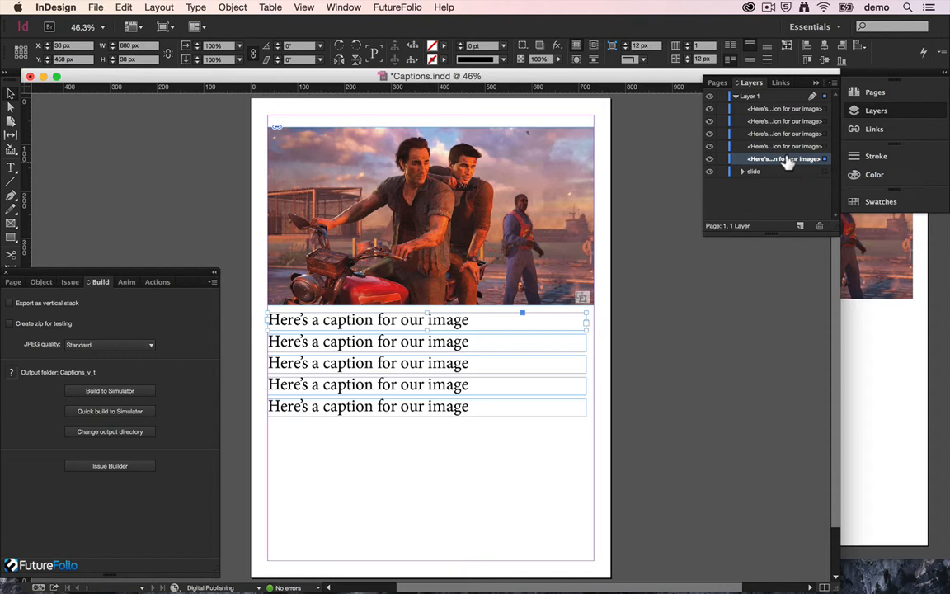
click(790, 159)
text(c)
key(Return)
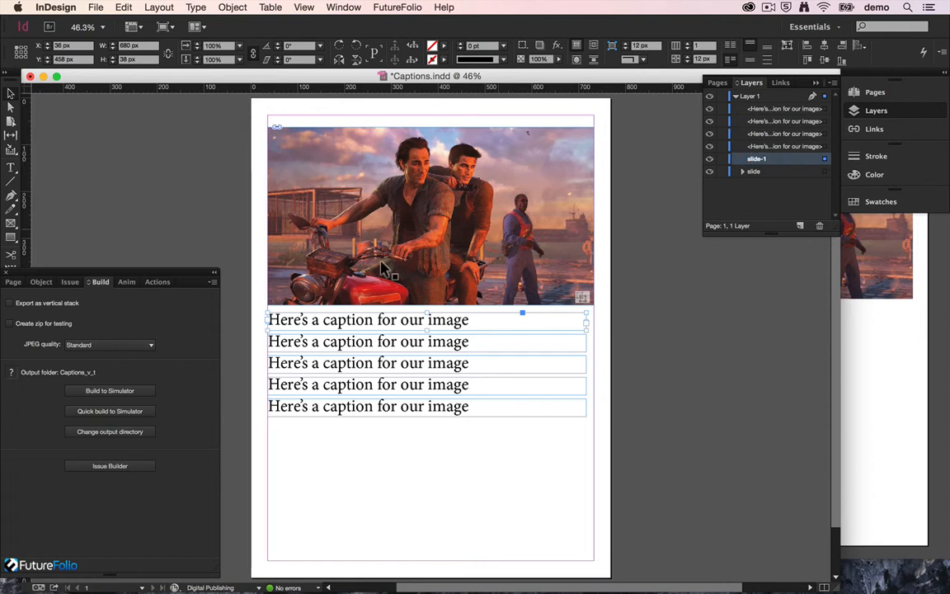
Step: Rename the second caption frame as slide-2
click(394, 342)
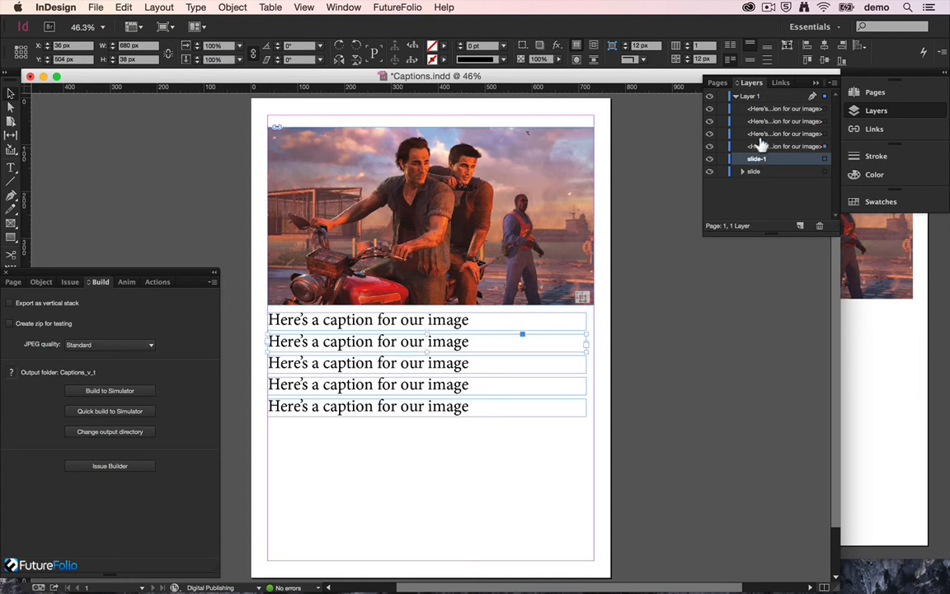
click(765, 146)
click(765, 145)
text(slide-2)
key(Return)
Step: Rename the third caption frame as slide-3 and the fourth as slide-4
click(760, 132)
click(763, 134)
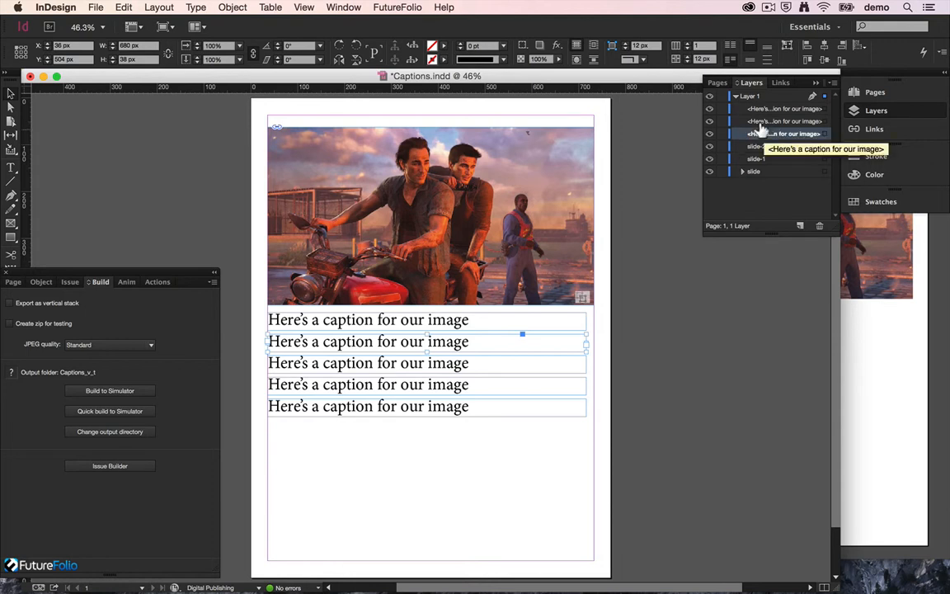
text(slide-3)
key(Return)
click(771, 122)
click(779, 121)
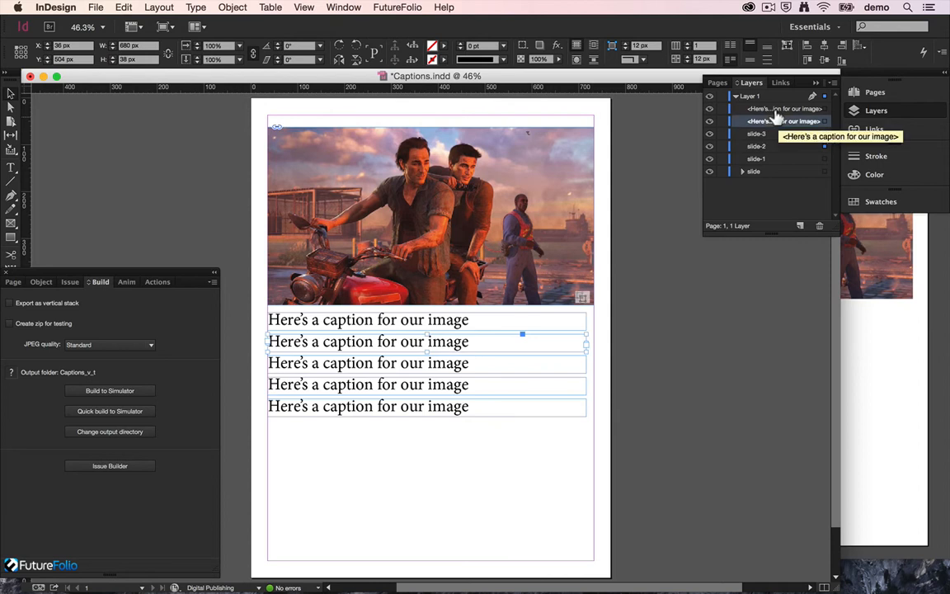
text(slide-4)
key(Return)
Step: Rename the last remaining caption frame as slide-5
click(781, 107)
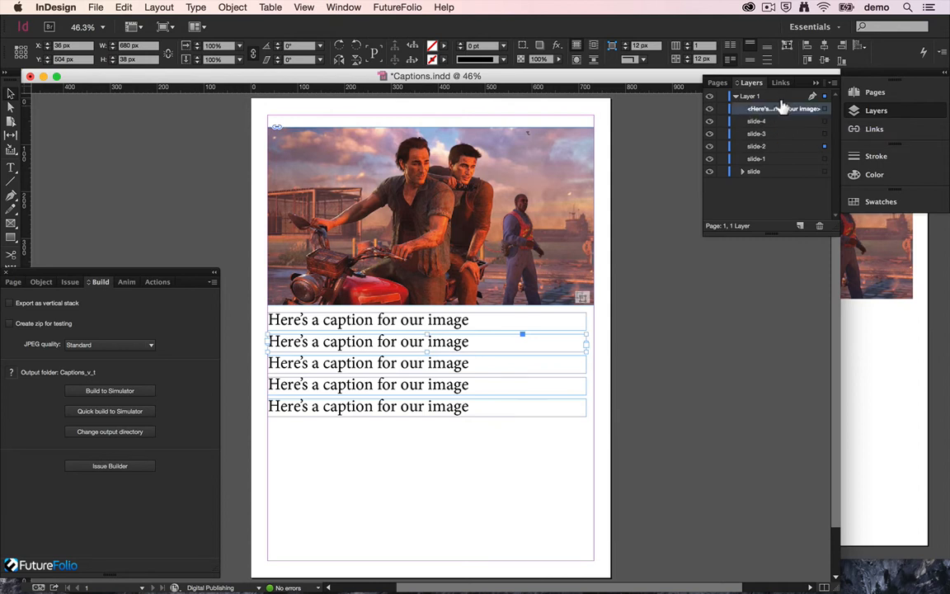
double_click(782, 108)
text(slide)
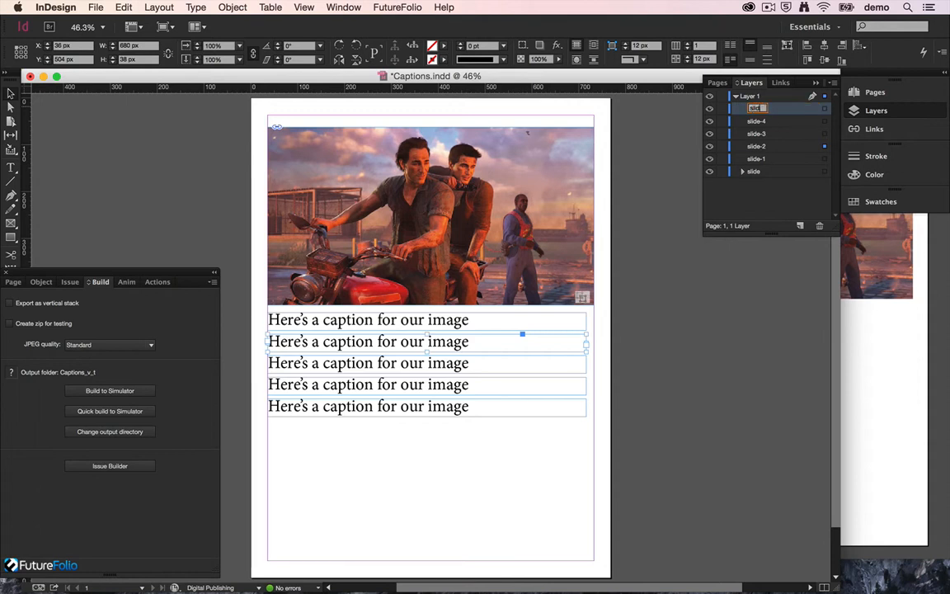
text(-5)
key(Return)
Step: Build the page to the simulator to check the named captions in the preview, and switch back to InDesign
click(122, 395)
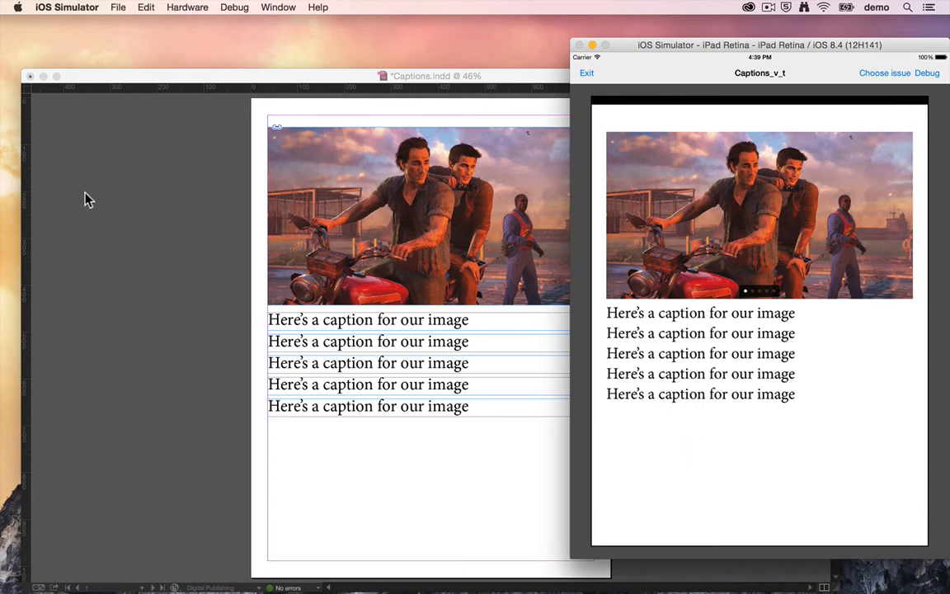
click(165, 198)
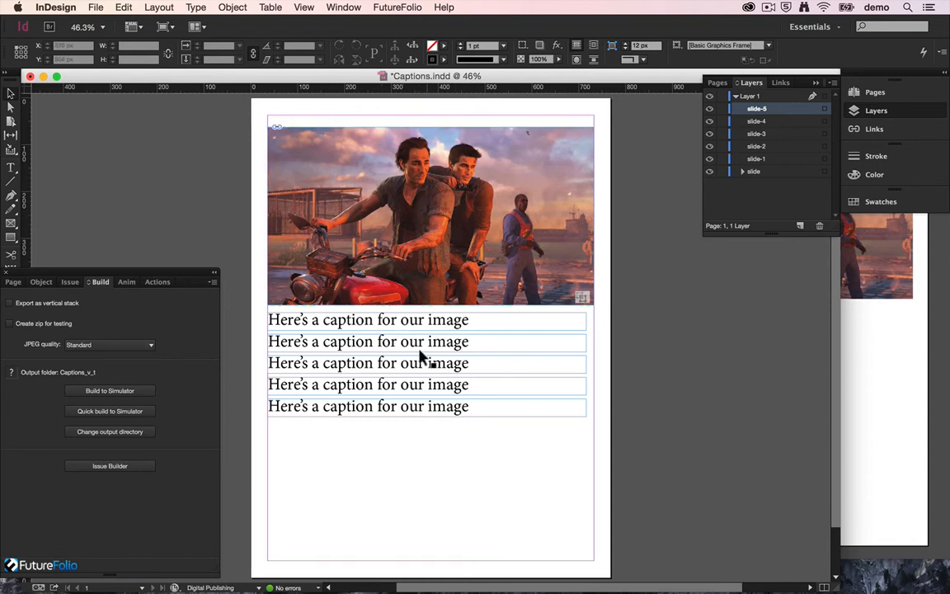
Step: Hide the caption objects slide-2, slide-3, slide-4 and slide-5, leaving only slide-1 and the slideshow shown
click(709, 134)
click(708, 133)
click(708, 133)
click(708, 121)
click(709, 109)
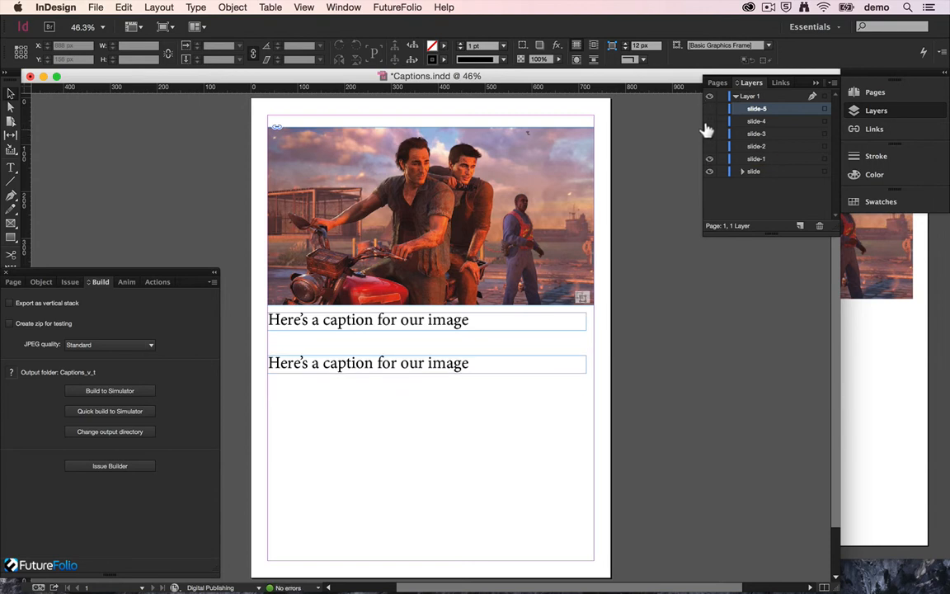
click(709, 133)
Step: Build to the simulator, swipe through the slideshow to examine how the captions follow the images, and return to InDesign
click(107, 391)
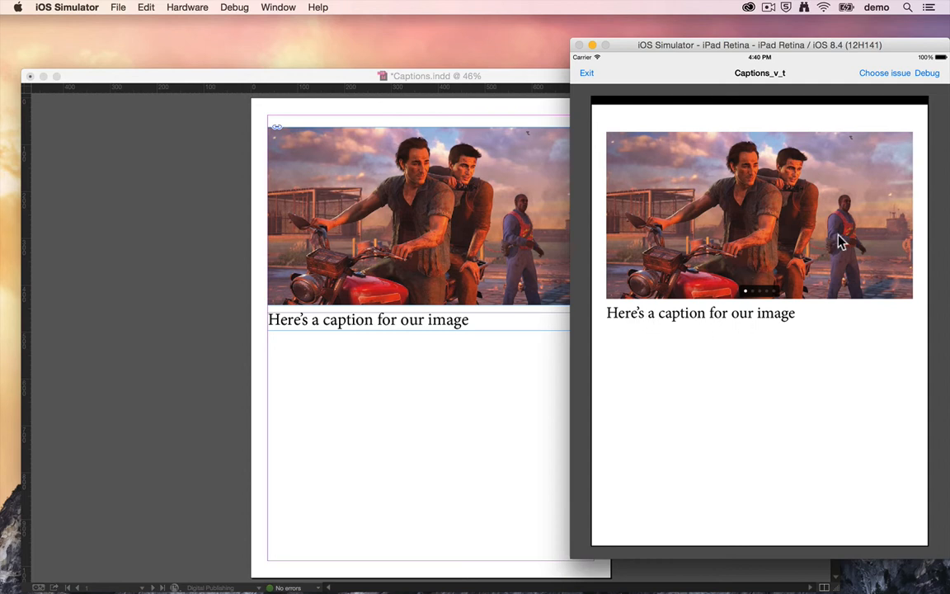
drag(839, 236, 620, 275)
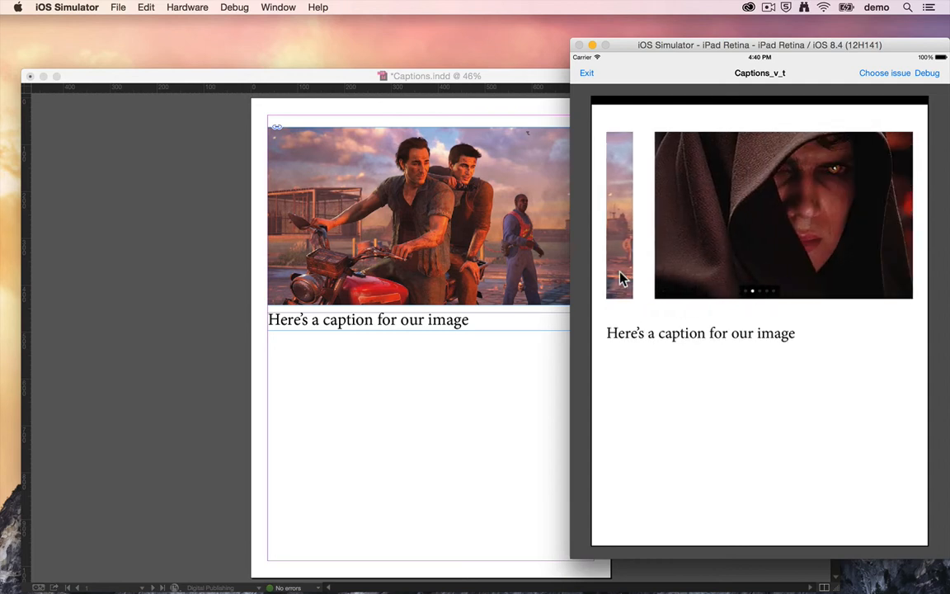
drag(839, 274, 745, 282)
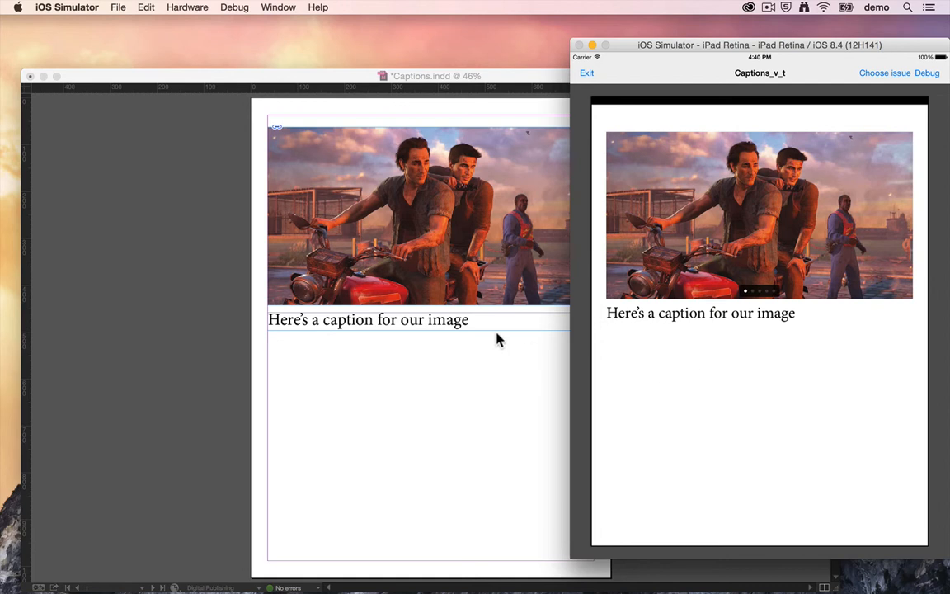
click(243, 283)
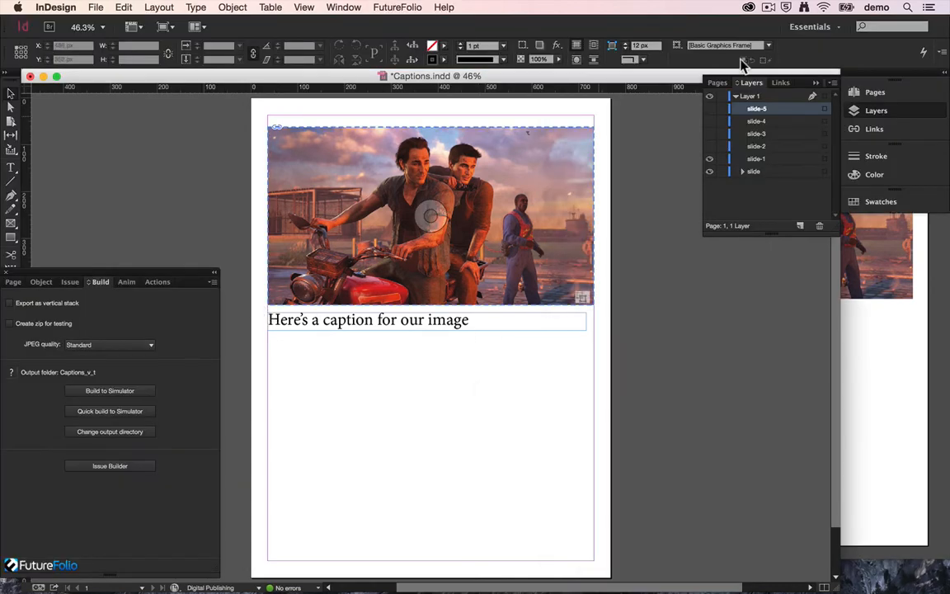
click(544, 434)
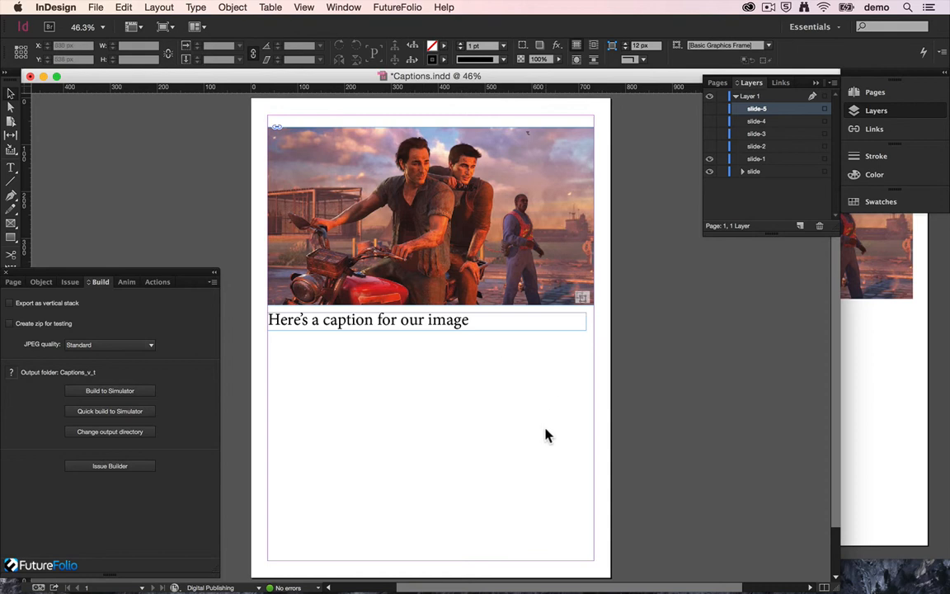
Step: Place off.png from the Toggle assets folder below the caption in a frame about 351 px wide and 341 px high
click(745, 159)
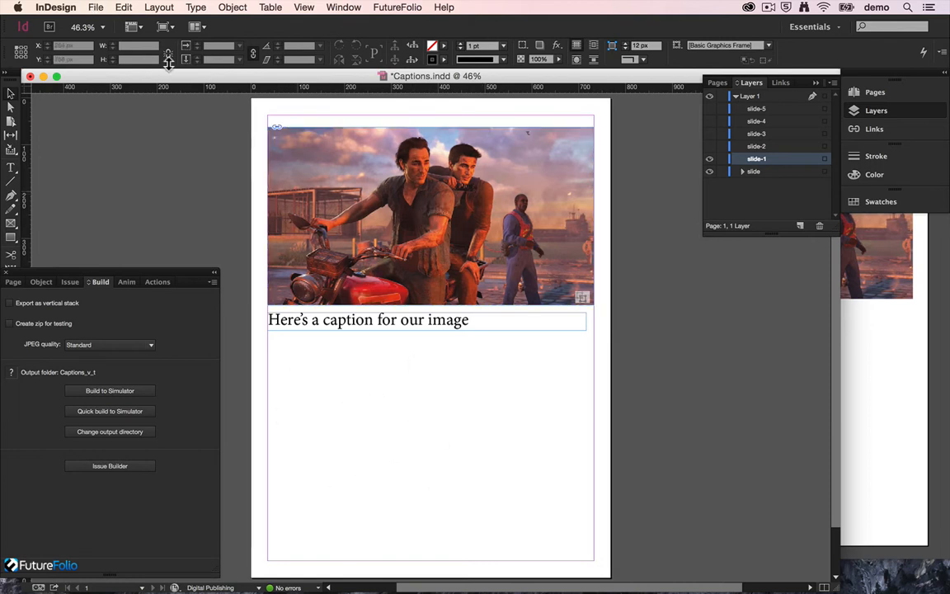
click(97, 7)
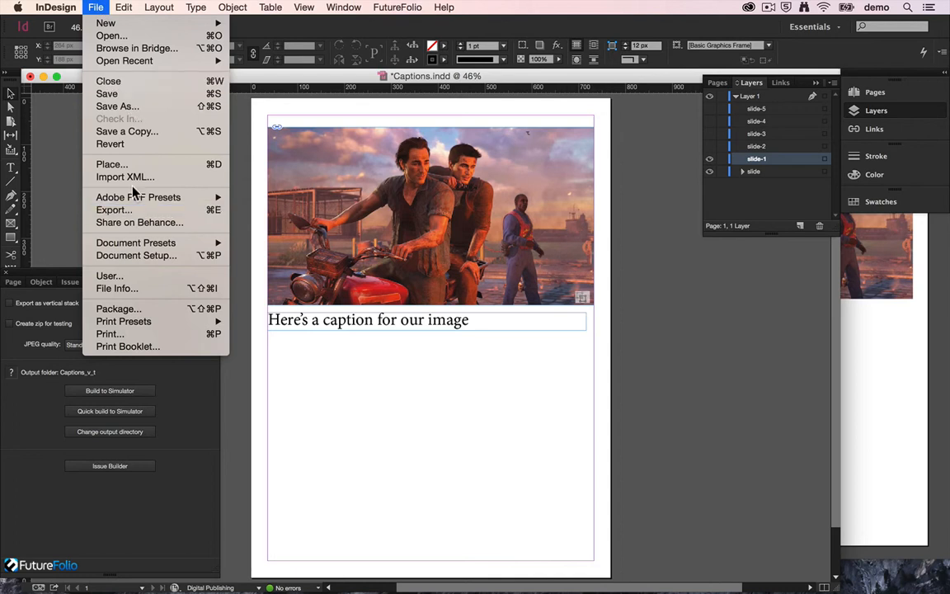
click(130, 157)
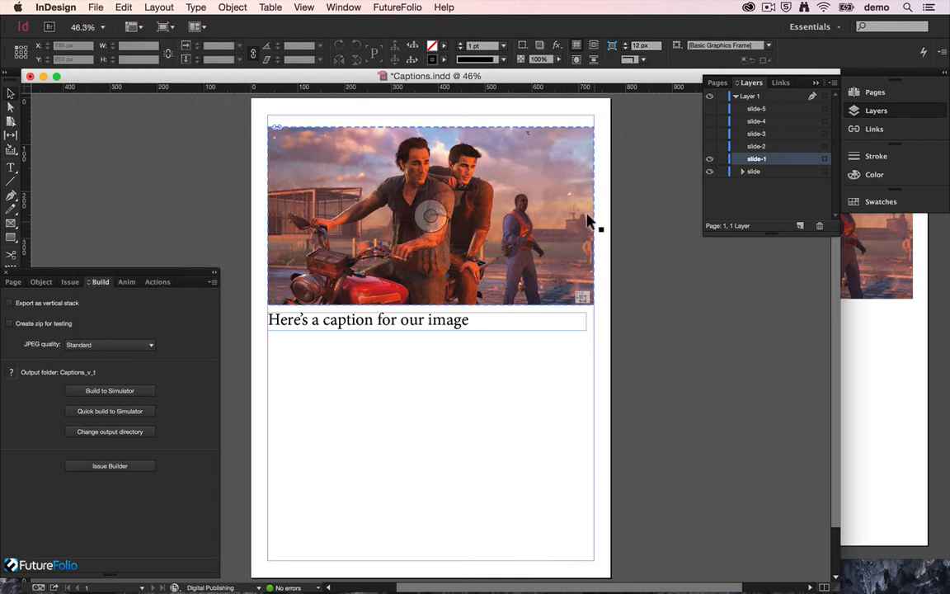
click(96, 7)
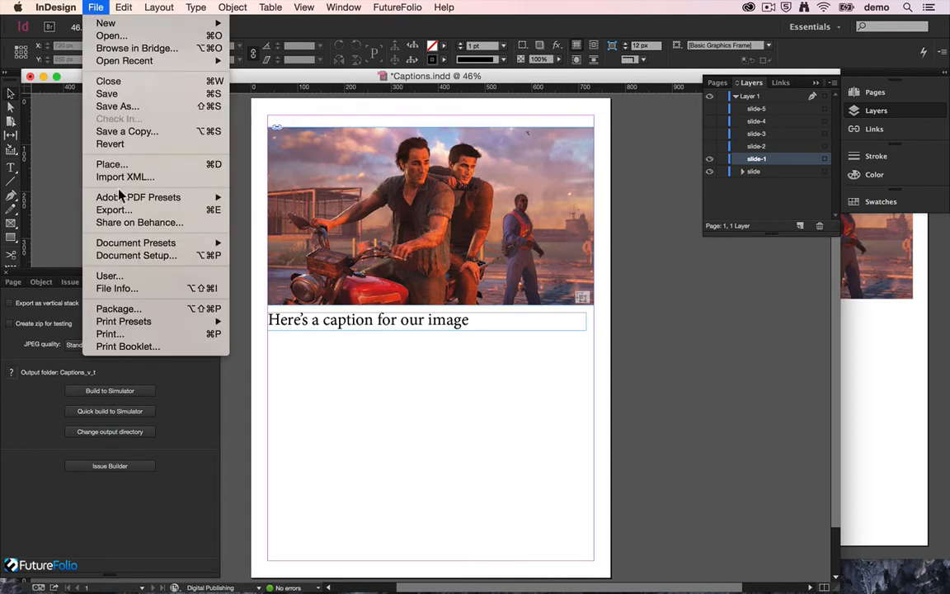
click(111, 165)
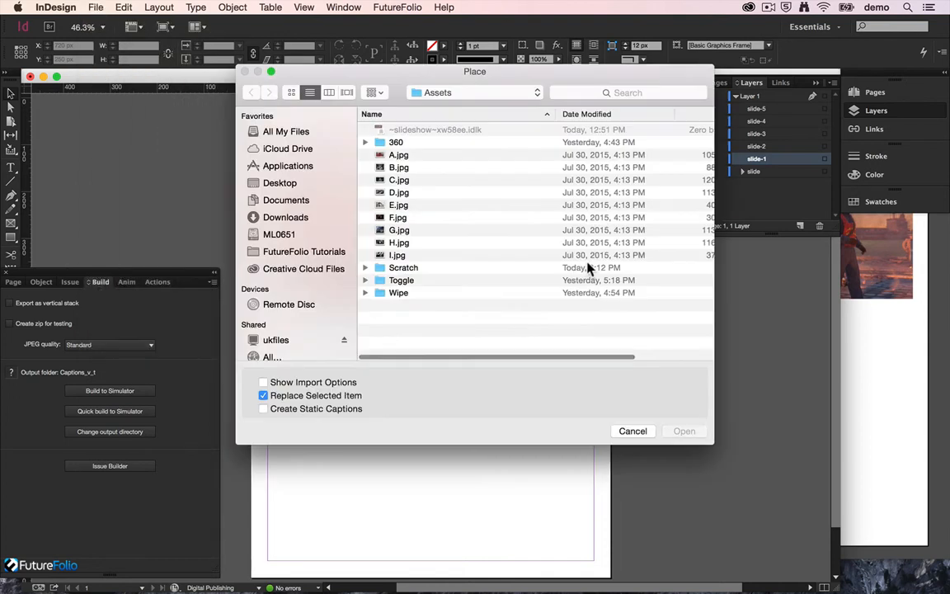
double_click(402, 281)
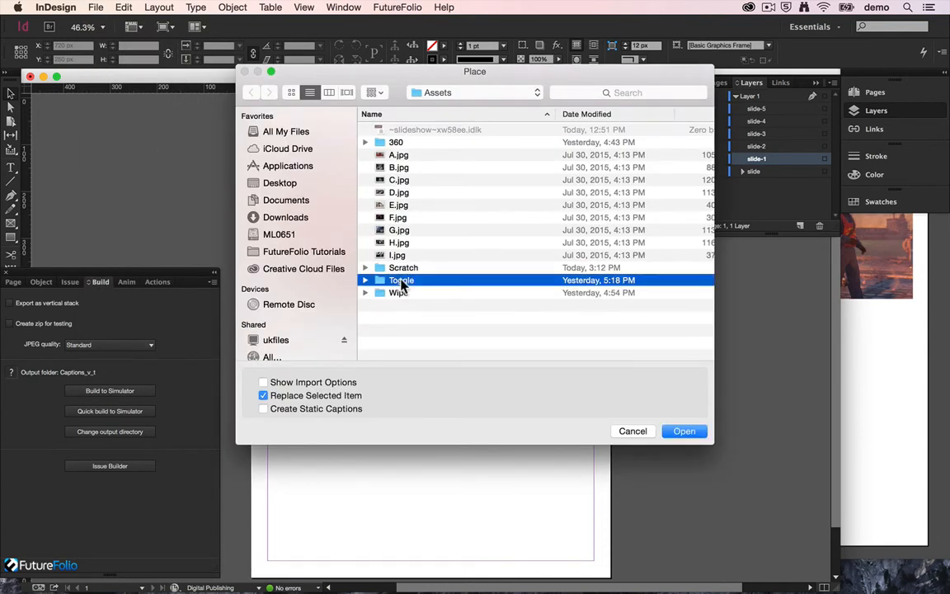
double_click(401, 130)
drag(306, 380, 470, 540)
click(424, 466)
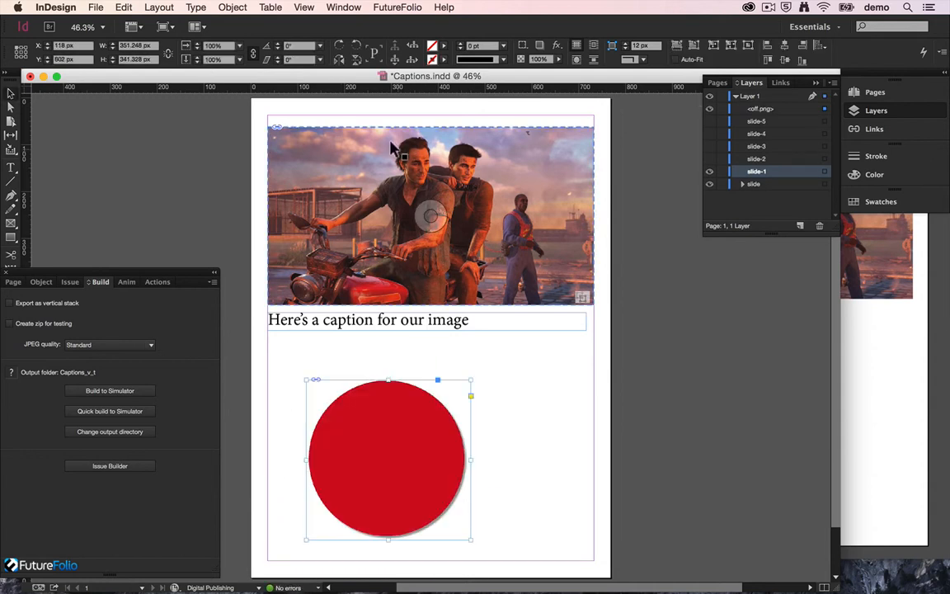
Step: Rename the placed off.png object as slide-1
click(750, 108)
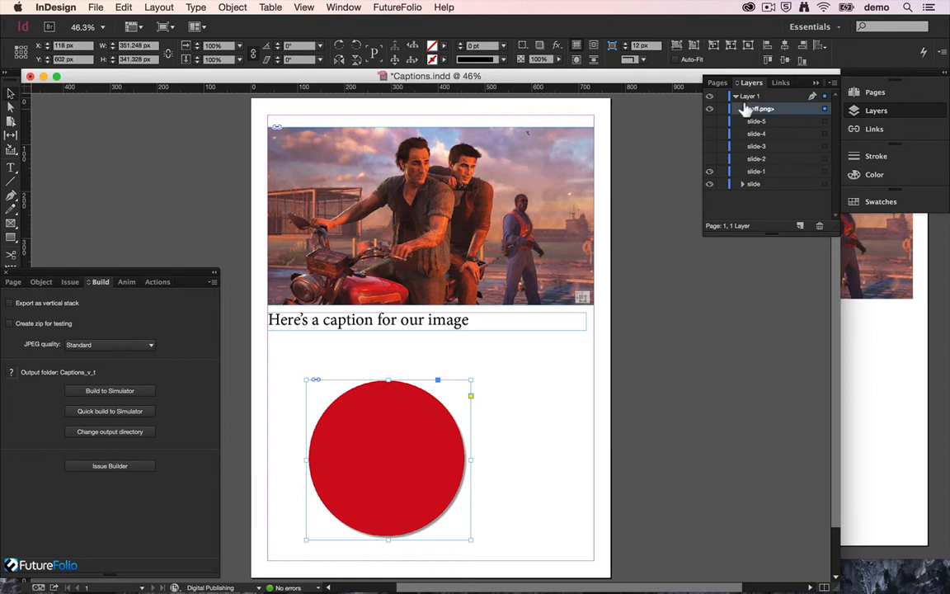
click(747, 110)
text(slide-1)
key(Return)
Step: Build to the simulator and swipe the slideshow forward and back to examine when the red circle shows
click(118, 392)
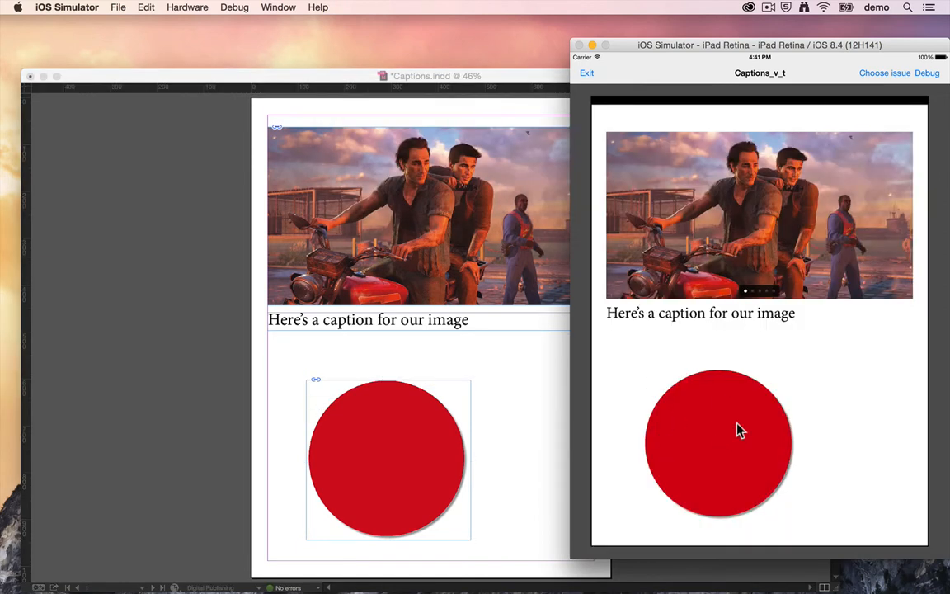
drag(784, 191, 636, 206)
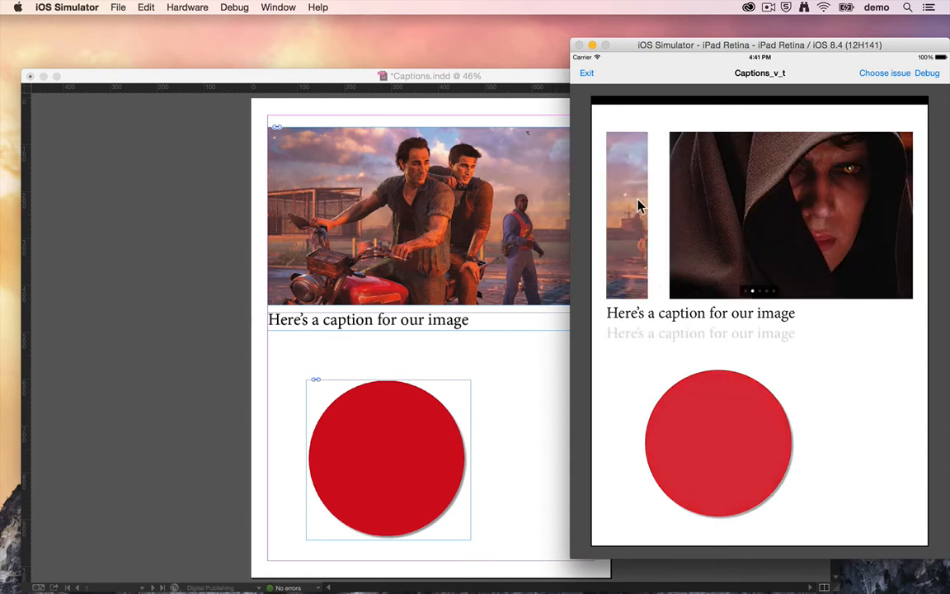
mouse_move(778, 187)
mouse_down()
mouse_move(655, 191)
mouse_move(787, 198)
mouse_up()
drag(664, 216, 907, 229)
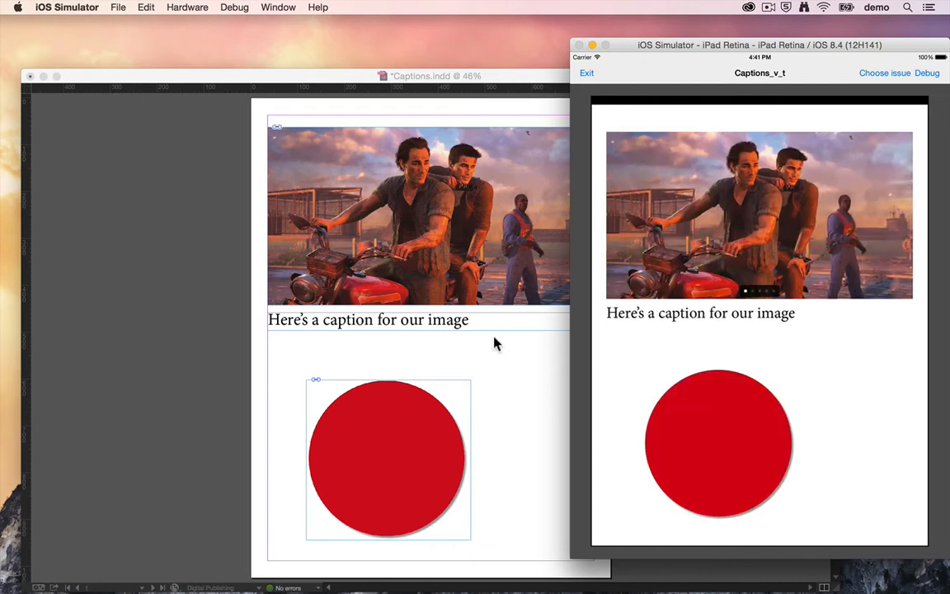
Step: Switch back to InDesign and rename the red circle's object as slide-1:3
click(242, 324)
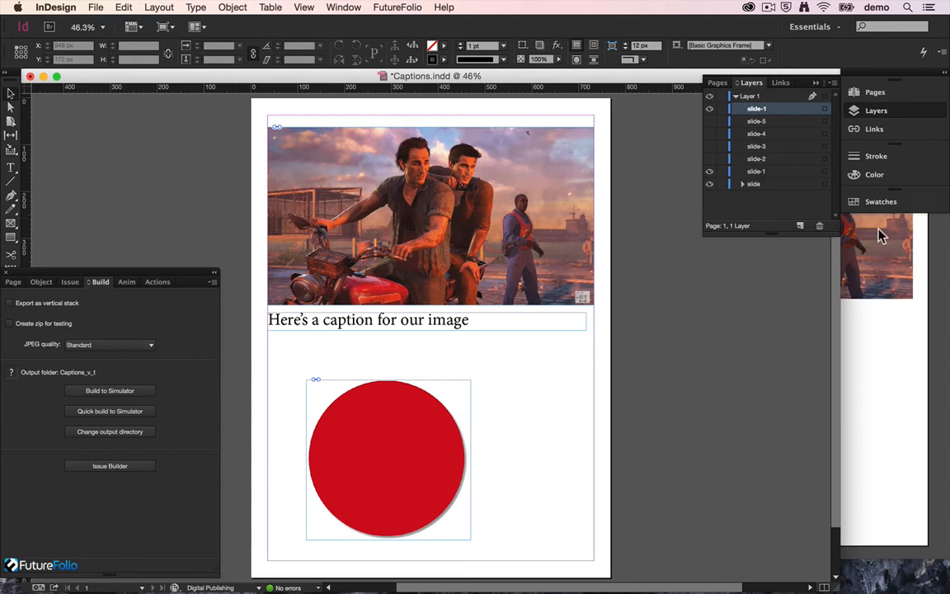
double_click(754, 108)
key(Return)
Step: Build to the simulator and swipe through all the slides to examine on which ones the red circle stays visible
click(136, 392)
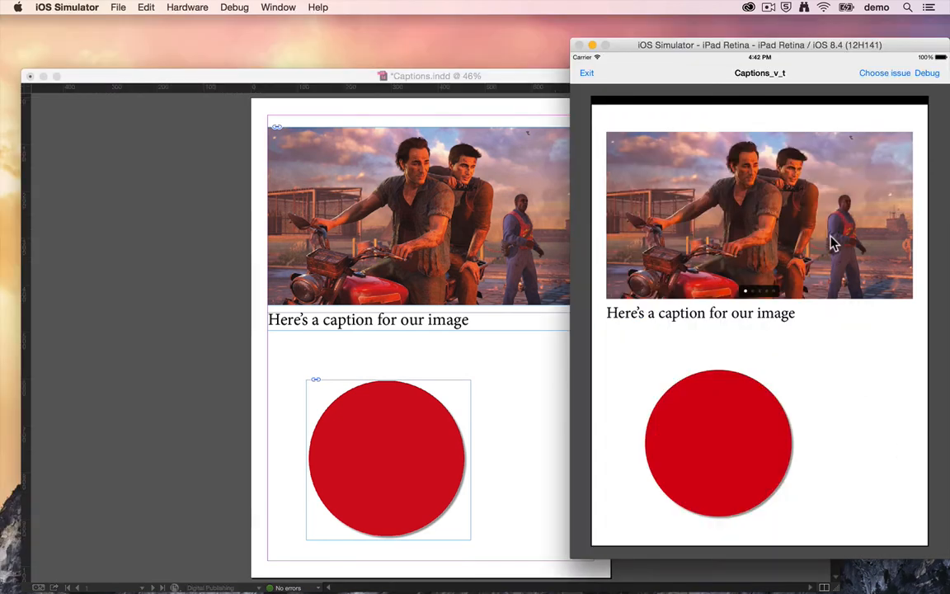
drag(843, 235, 700, 248)
drag(784, 250, 728, 250)
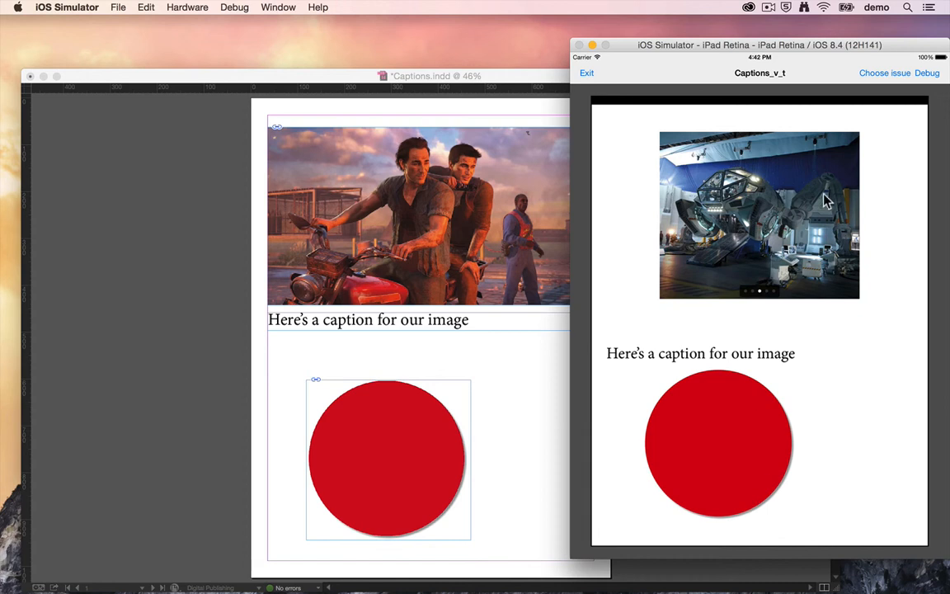
drag(861, 212, 695, 254)
drag(786, 248, 626, 290)
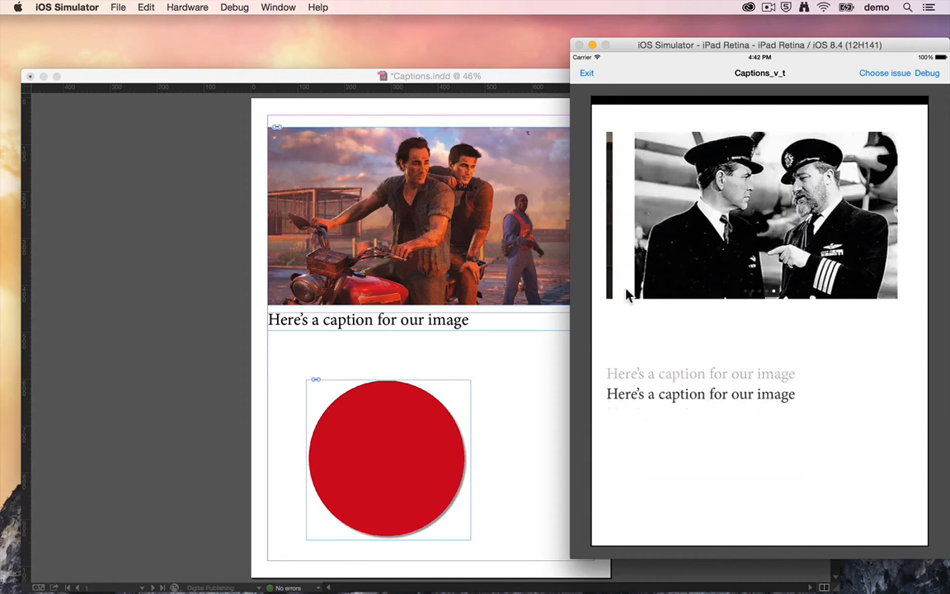
drag(693, 252, 812, 247)
Step: Switch back to InDesign and rename the slide-2 caption as slide-2:4
click(551, 273)
click(767, 172)
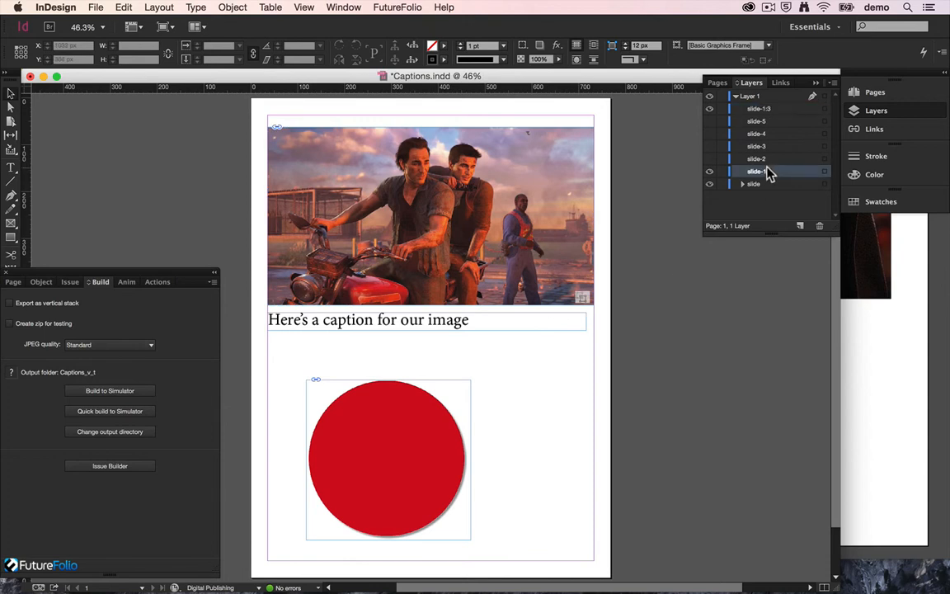
click(766, 160)
double_click(765, 159)
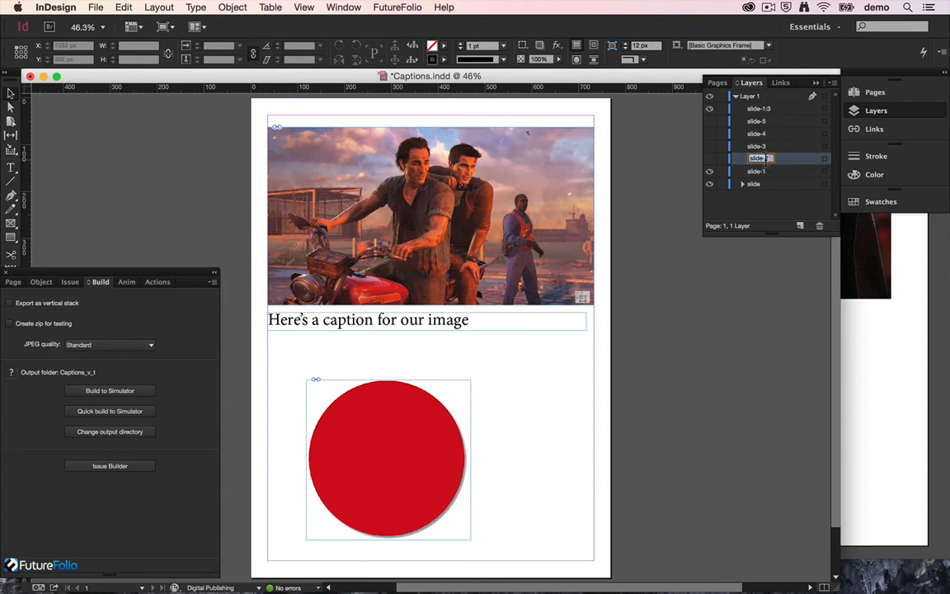
text(:4)
key(Return)
Step: Rename the slide-3 caption as slide-1:3 and make it visible on the page
click(762, 147)
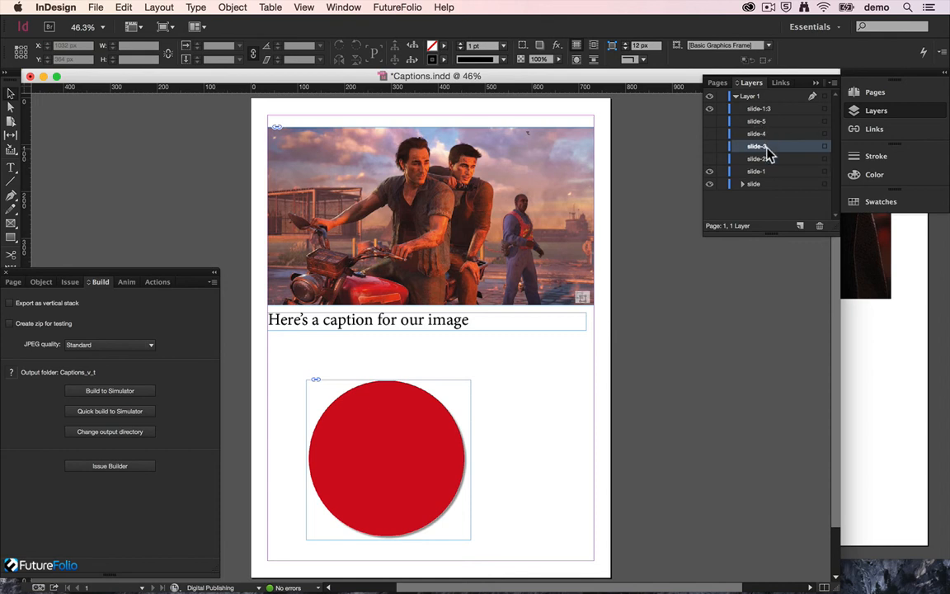
double_click(764, 146)
text(slide-1:3)
key(Return)
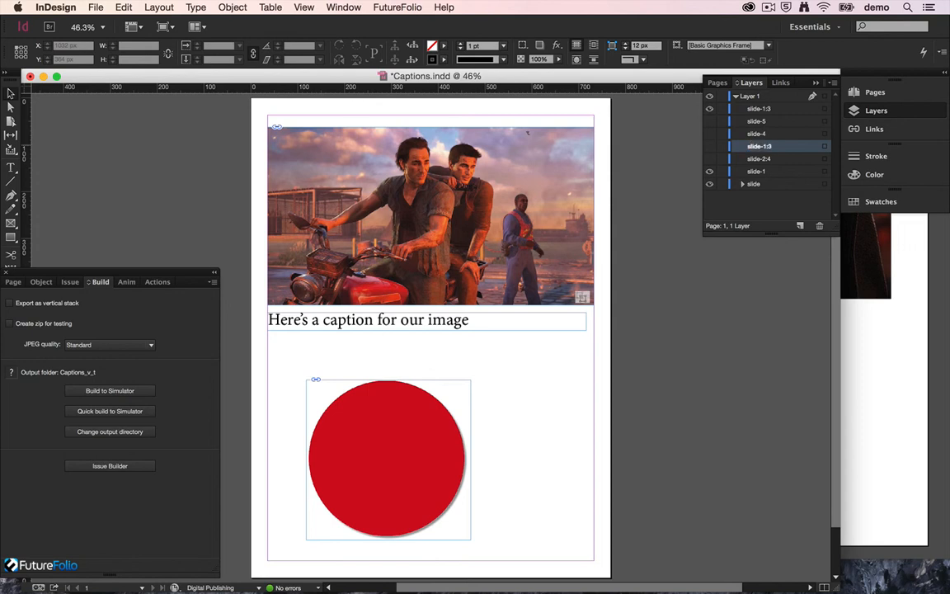
click(709, 146)
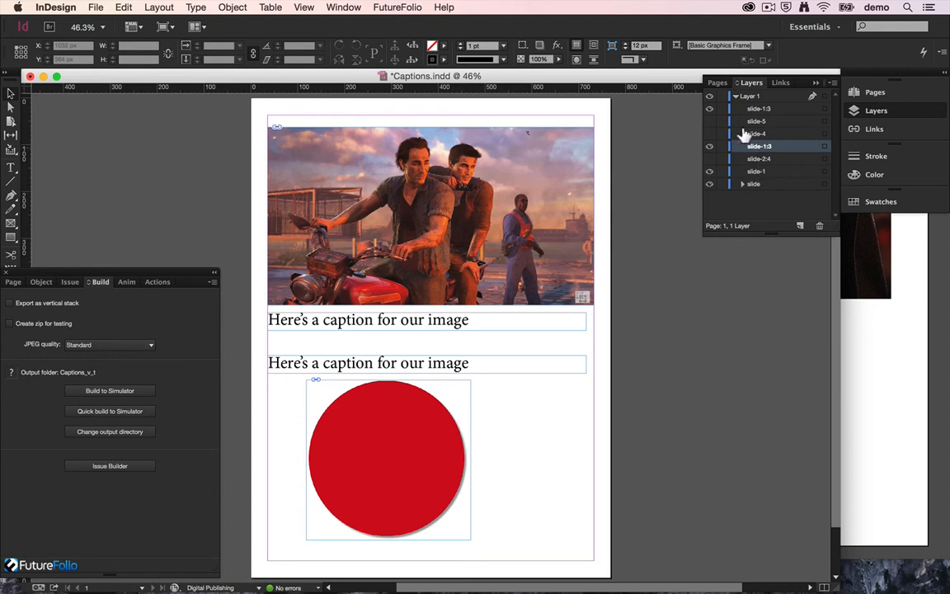
Step: Quick build to the simulator and swipe through all slides, comparing the captions and circle shown on each with the object names in InDesign
click(121, 412)
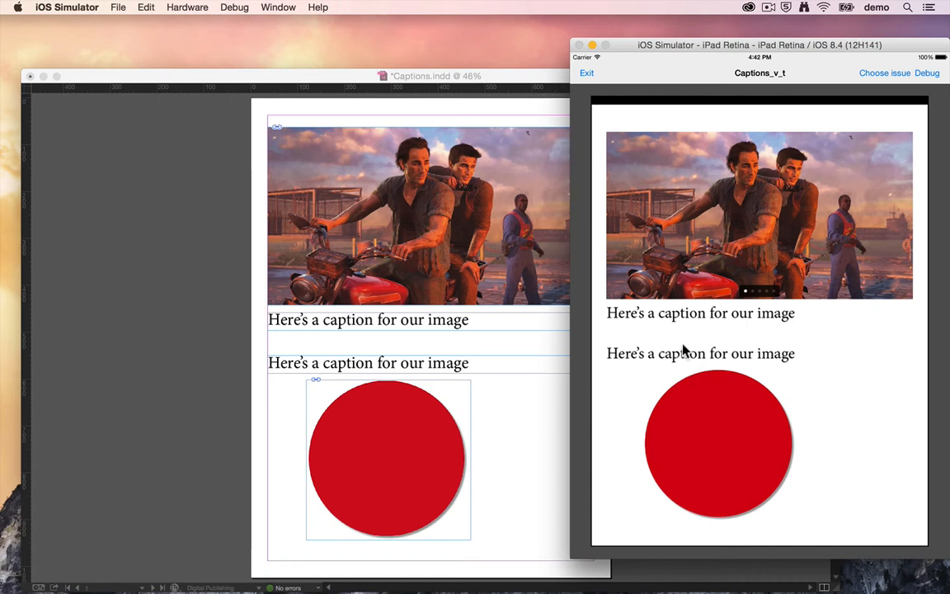
drag(677, 240, 645, 262)
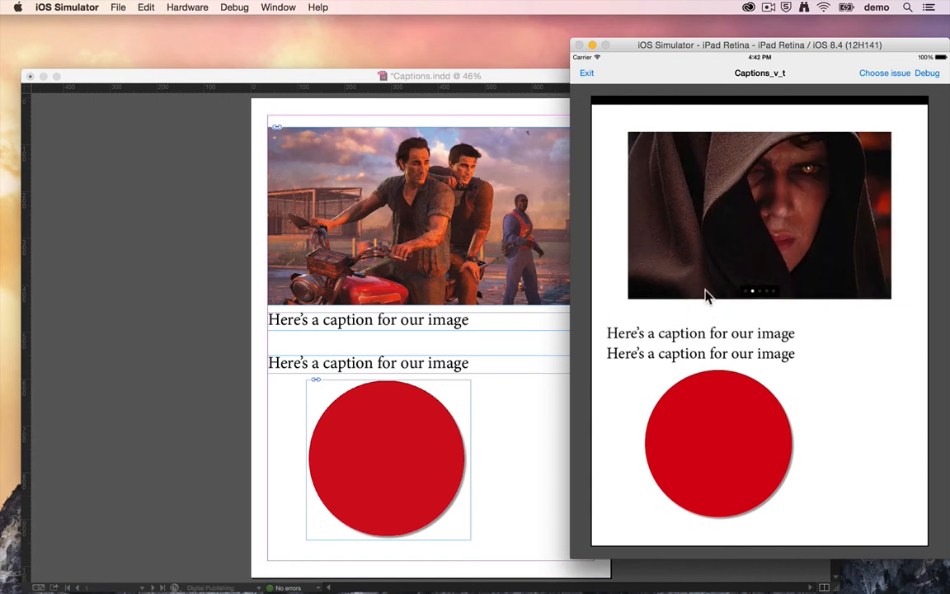
click(456, 291)
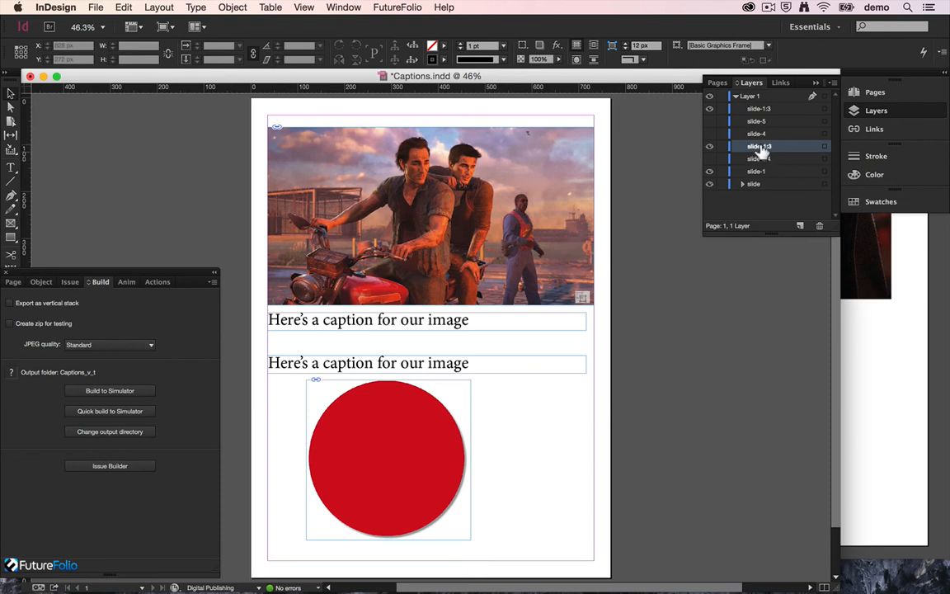
click(889, 294)
drag(837, 293, 683, 300)
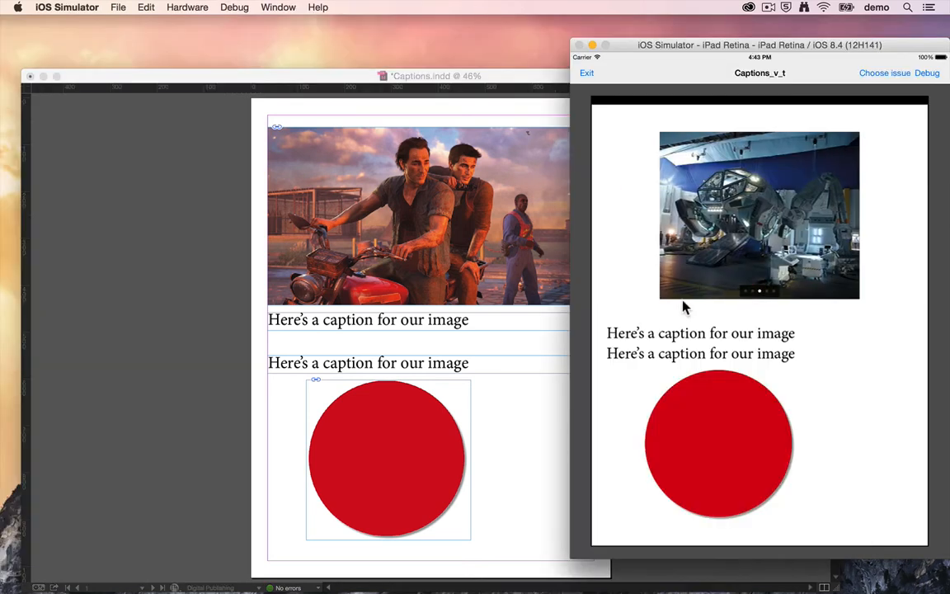
key(super+Tab)
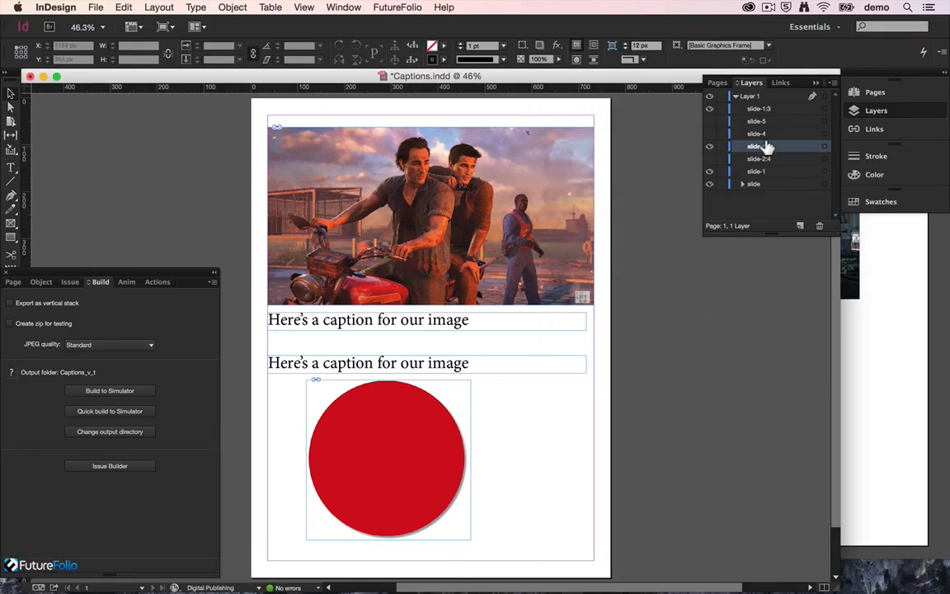
key(super+Tab)
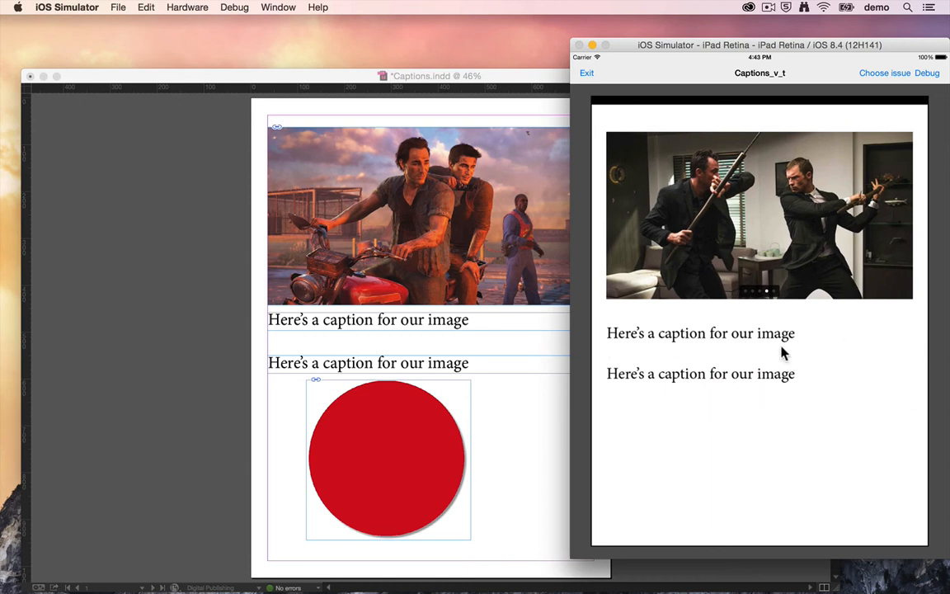
key(super+Tab)
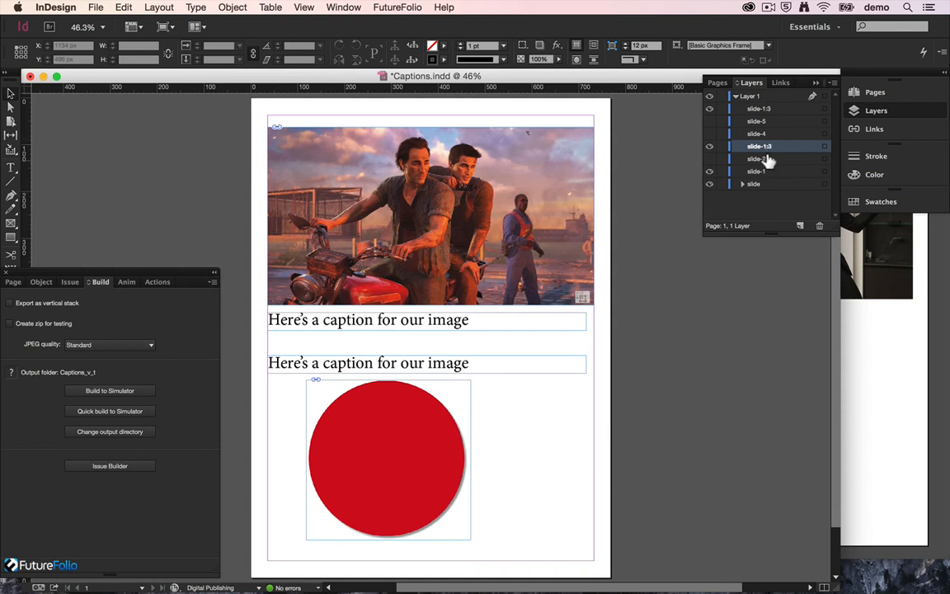
key(super+Tab)
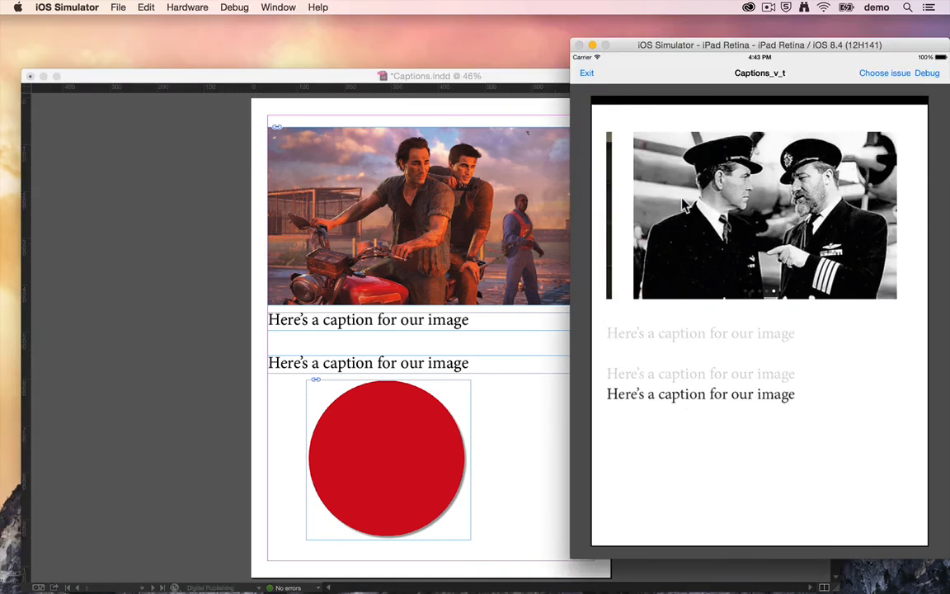
key(super+Tab)
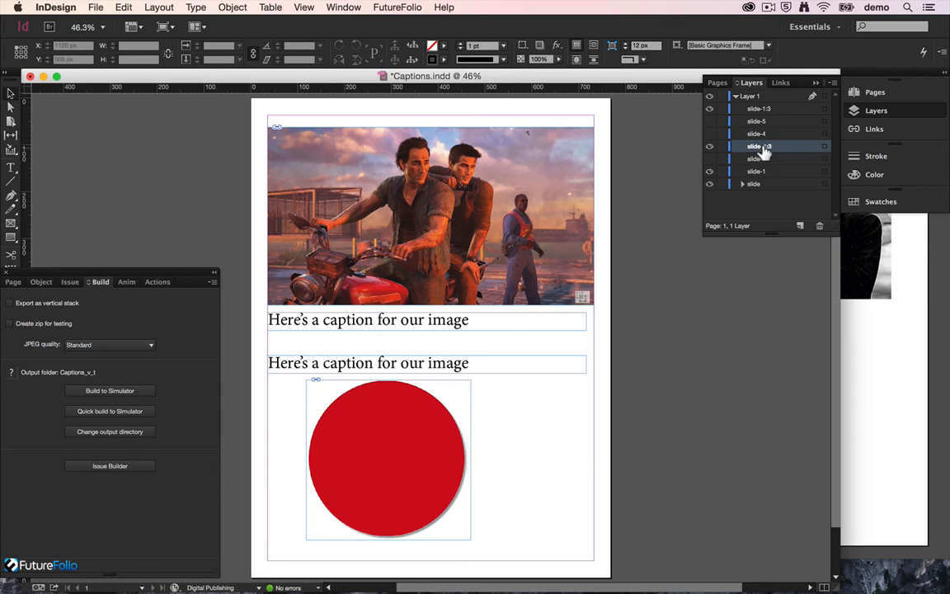
click(751, 184)
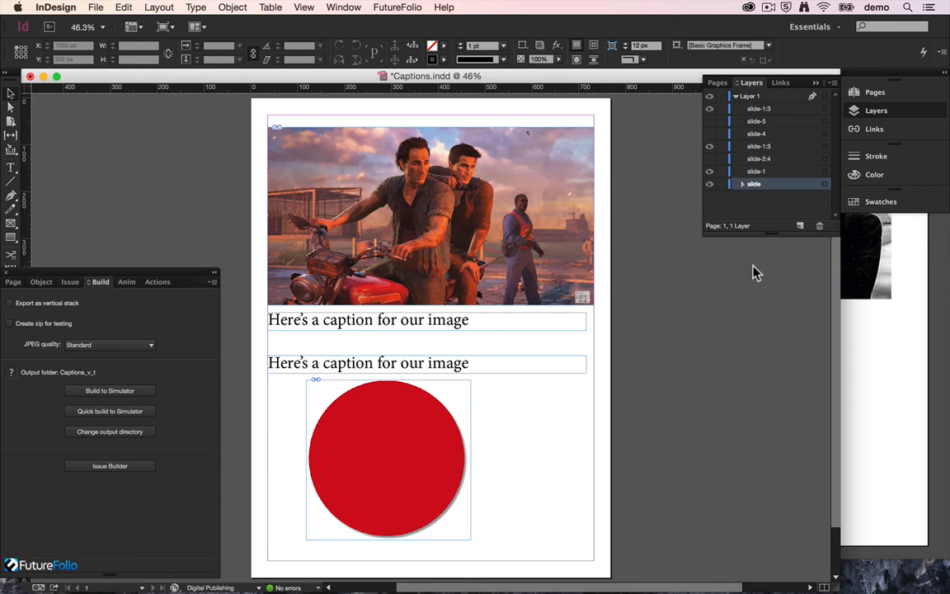